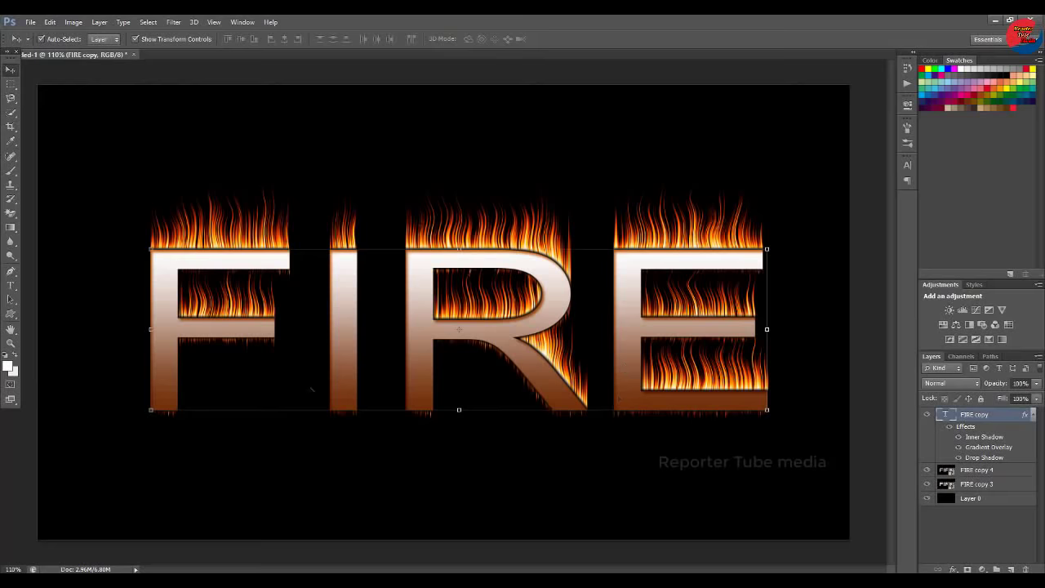
- On the FIRE copy 4 layer, repeat the Wind filter with Ctrl+F to lengthen the streaks
click(620, 463)
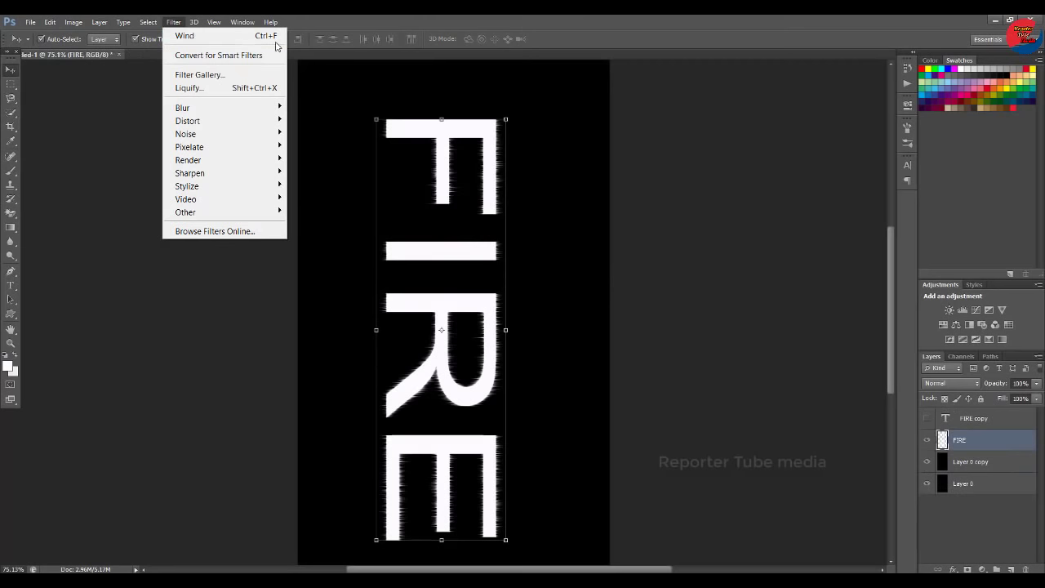
click(266, 36)
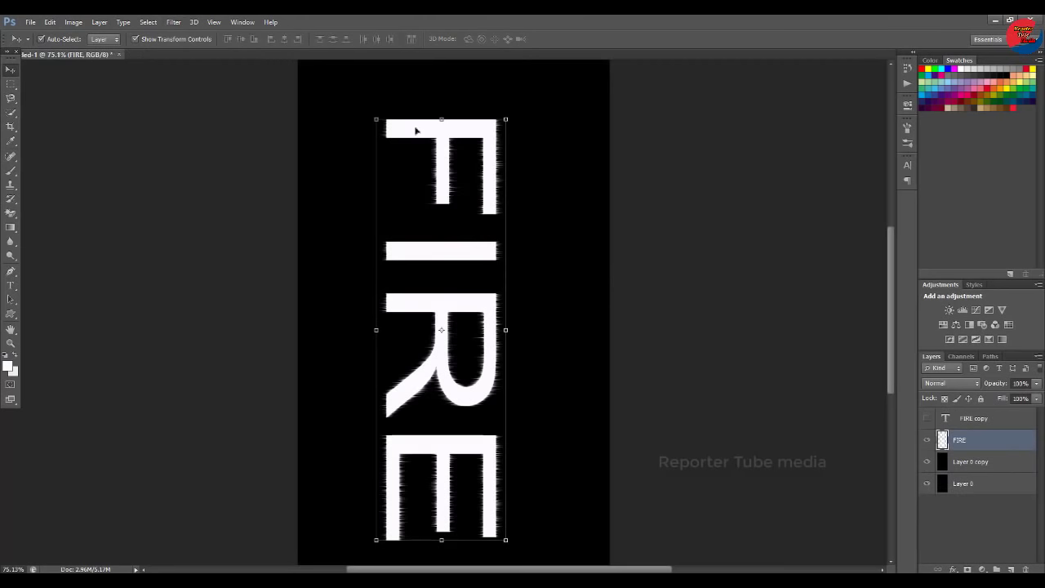
key(ctrl+f)
key(ctrl+f)
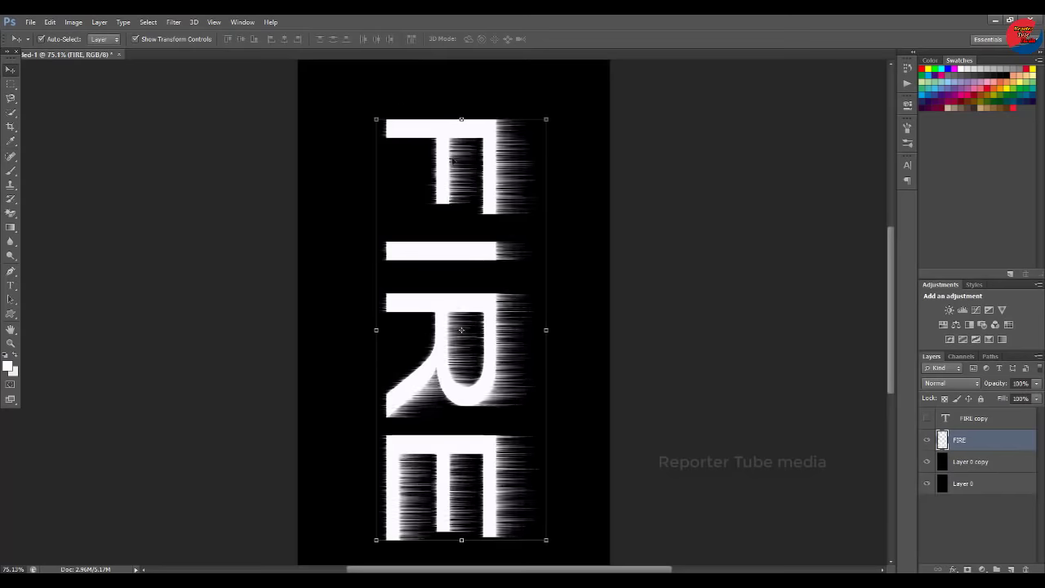
- Rotate the canvas 90° CCW so the streaks rise upward, then deselect the text
click(74, 22)
mouse_move(101, 146)
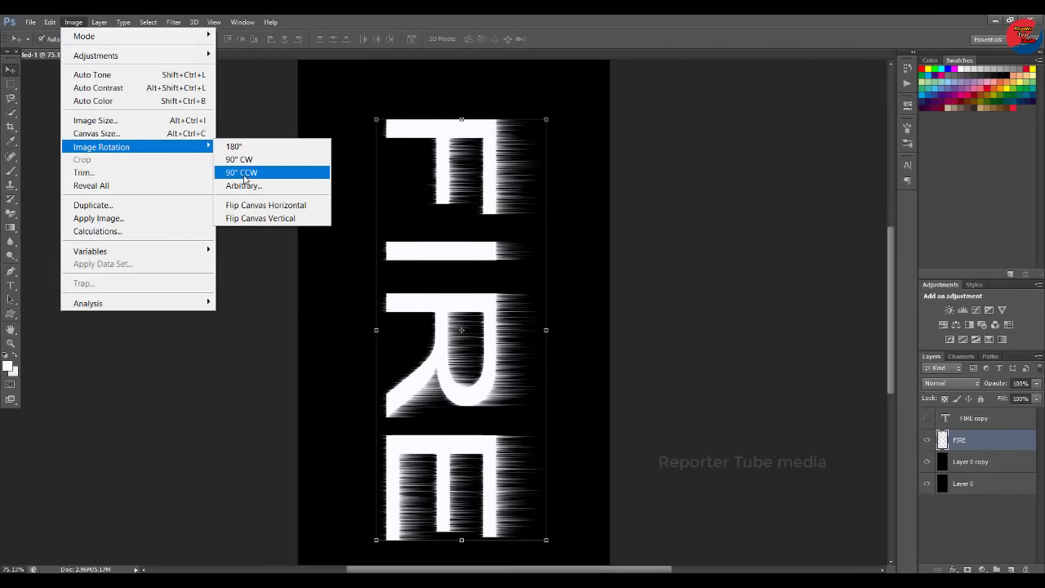
click(244, 173)
scroll(790, 286, up, 3)
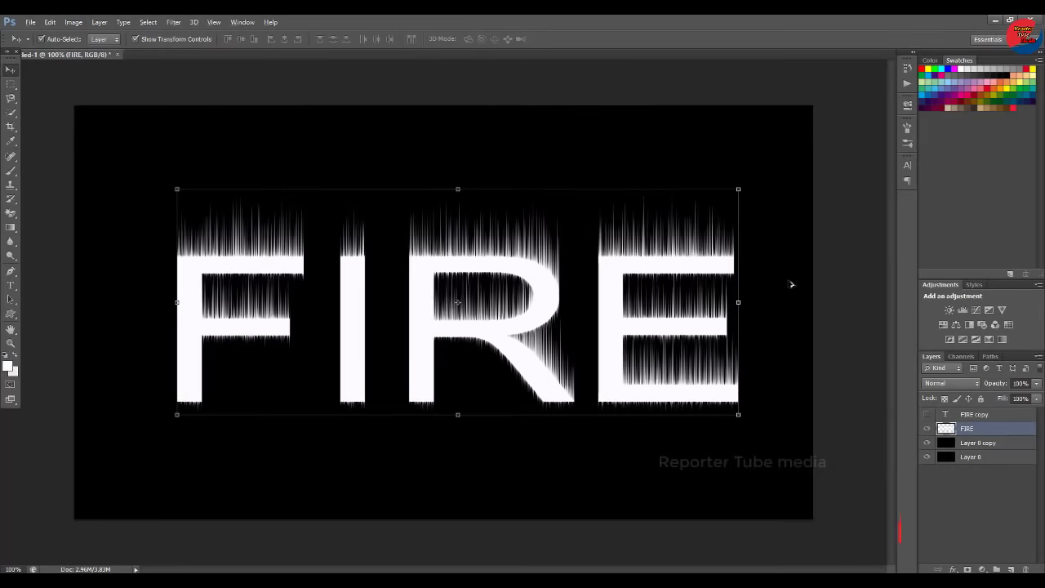
scroll(790, 286, up, 1)
click(884, 288)
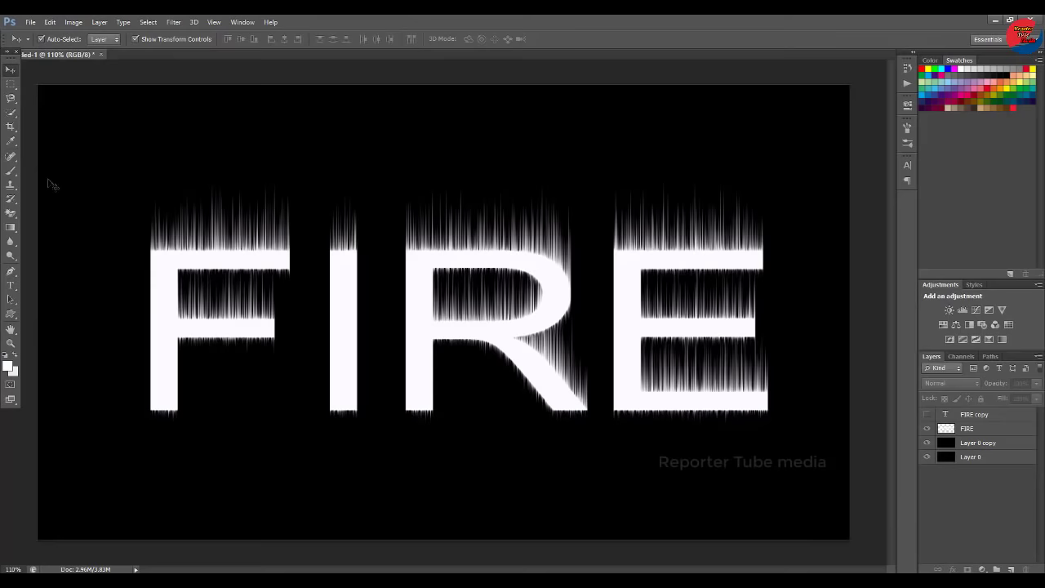
- Merge FIRE with Layer 0 copy, then duplicate the result as FIRE copy 2
click(972, 441)
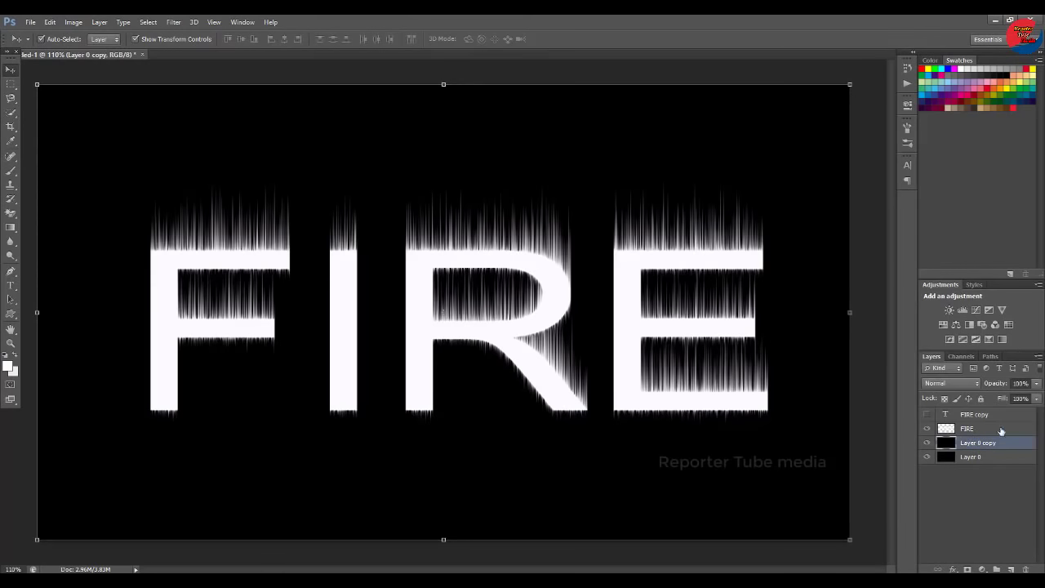
shift+click(996, 431)
key(ctrl+e)
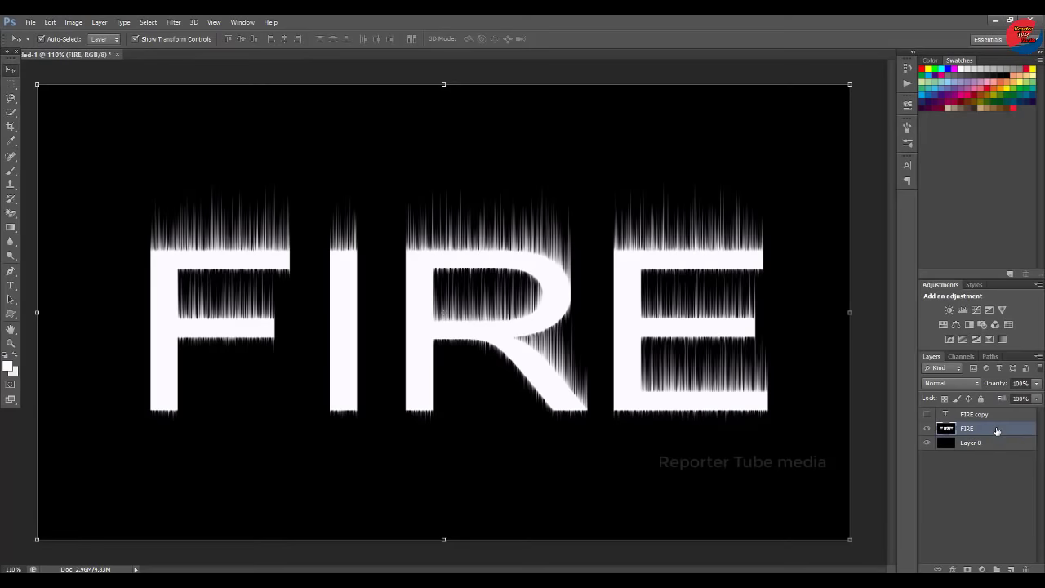
key(ctrl+j)
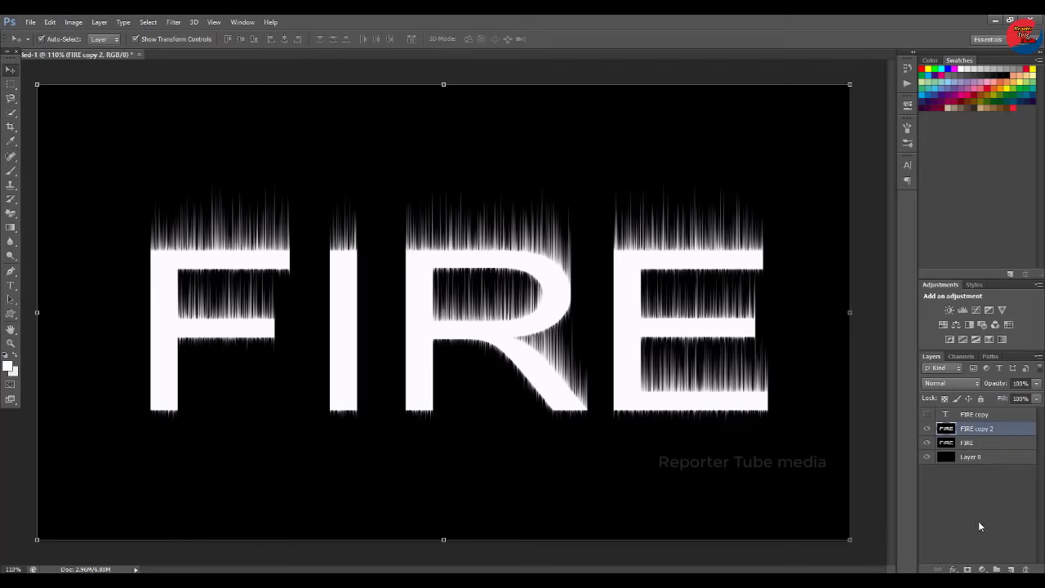
- Hide the original FIRE layer while keeping FIRE copy 2 visible
click(928, 430)
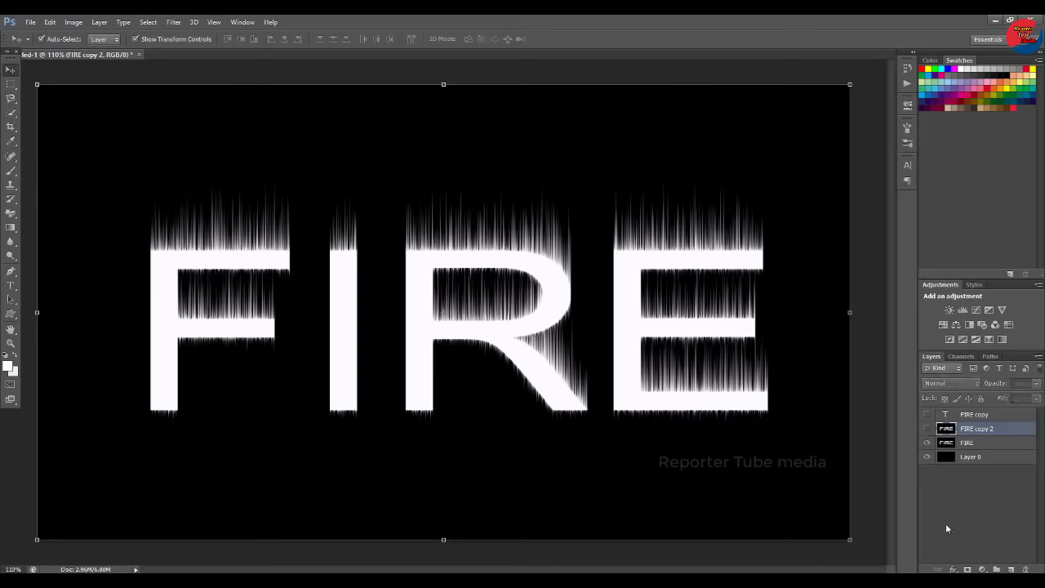
click(927, 443)
click(928, 431)
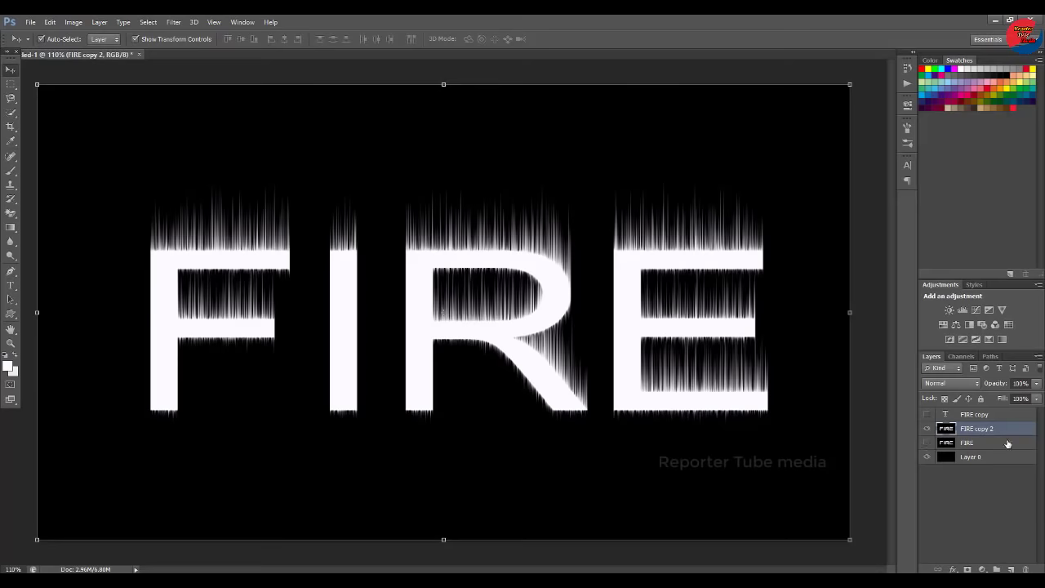
- In Liquify, use Forward Warp (size 70, pressure 25) to curl the strands above E, R, I and F
click(174, 22)
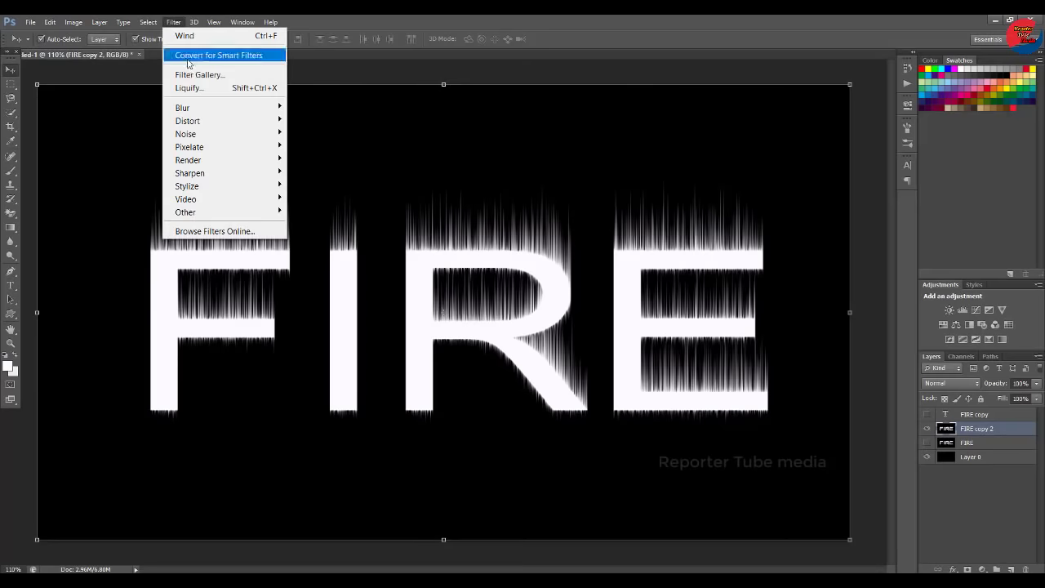
click(249, 89)
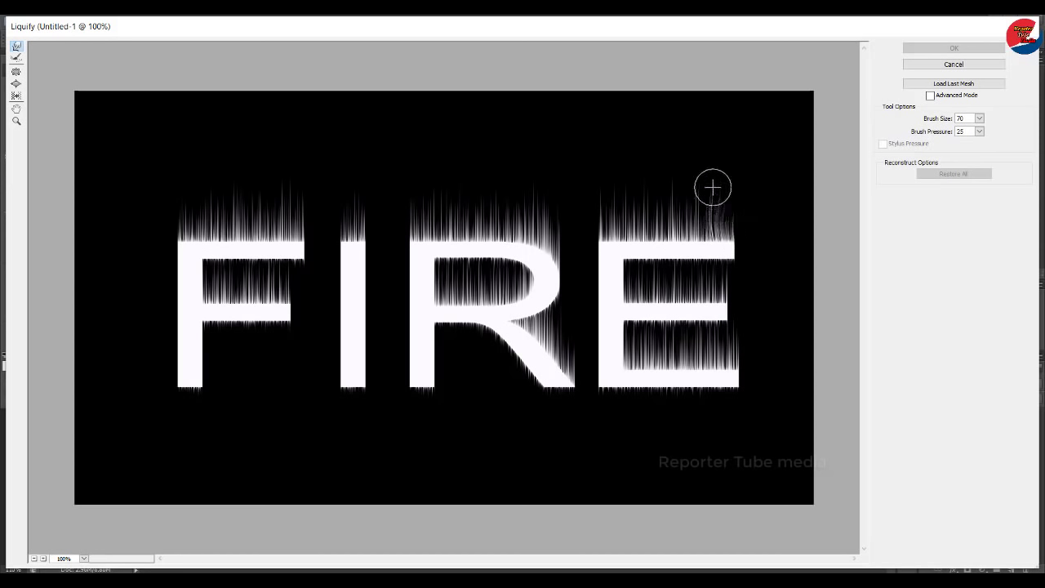
mouse_move(711, 187)
mouse_down()
mouse_move(711, 226)
mouse_move(674, 222)
mouse_move(668, 234)
mouse_up()
drag(651, 182, 659, 226)
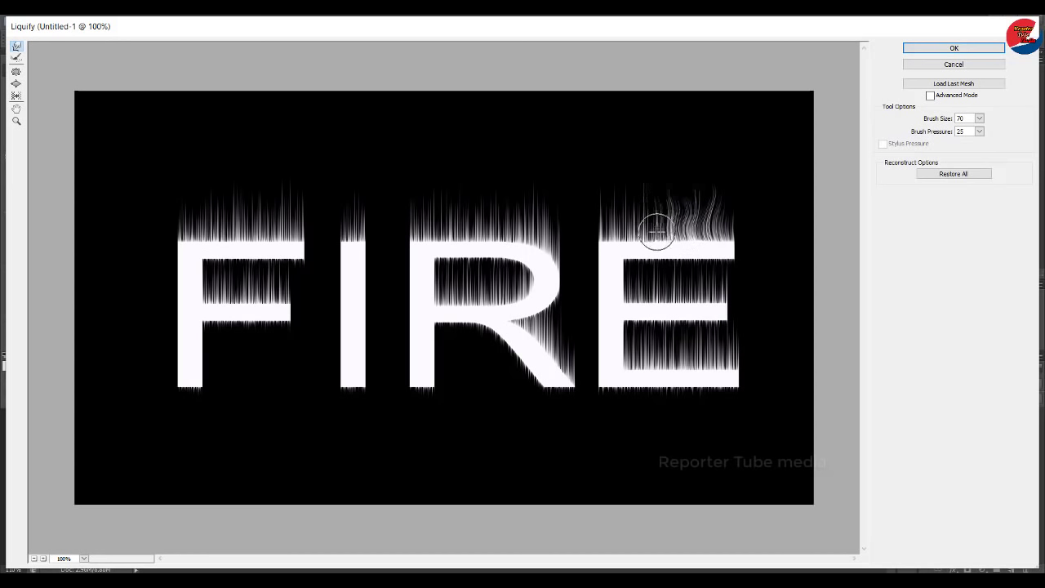
drag(651, 191, 645, 234)
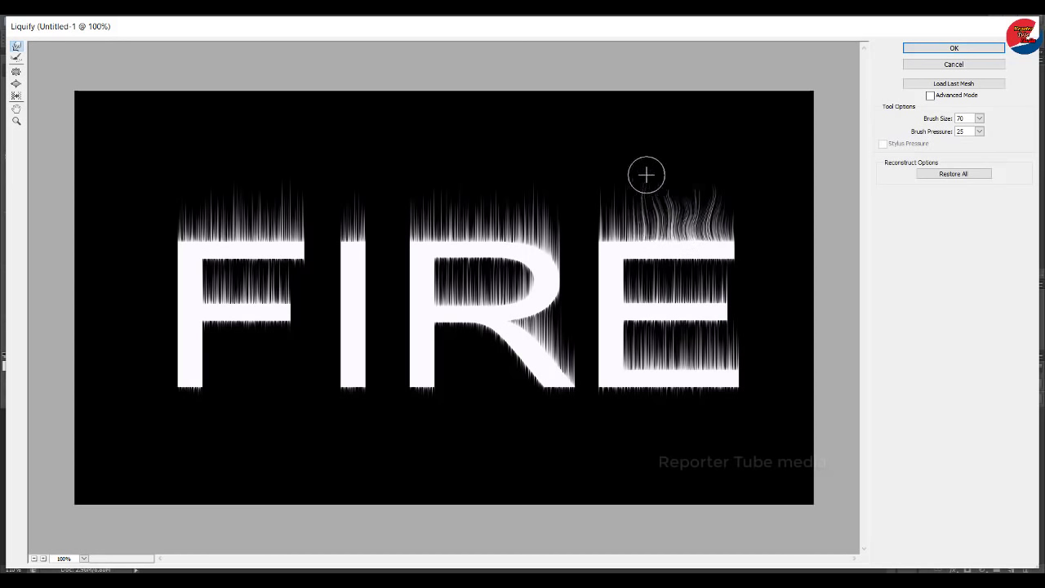
drag(646, 171, 627, 228)
mouse_move(626, 178)
mouse_down()
mouse_move(613, 234)
mouse_move(609, 199)
mouse_up()
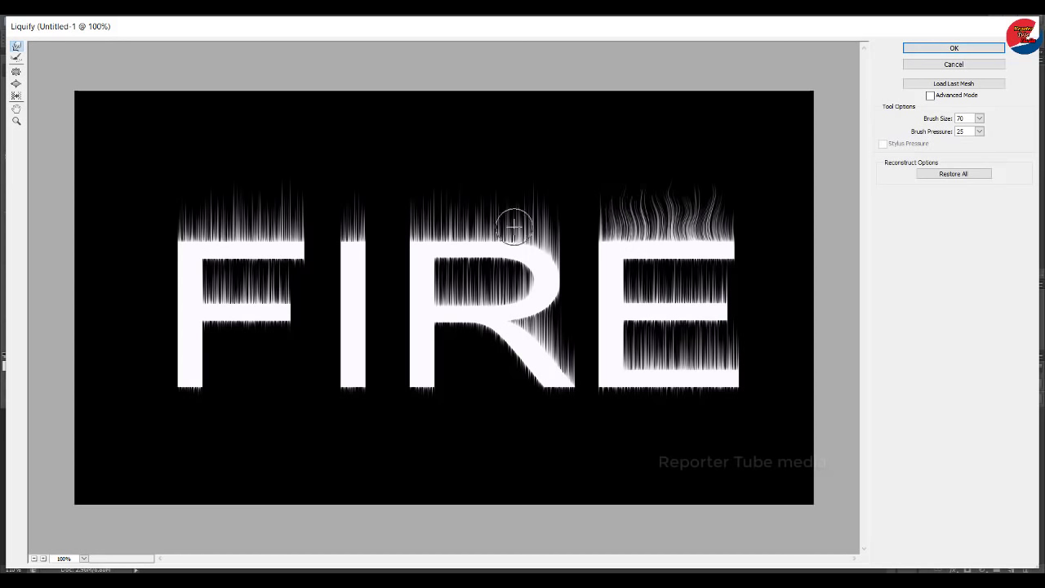
mouse_move(527, 219)
mouse_down()
mouse_move(517, 203)
mouse_move(514, 226)
mouse_move(518, 193)
mouse_move(508, 226)
mouse_move(490, 223)
mouse_move(487, 201)
mouse_move(479, 222)
mouse_move(473, 194)
mouse_move(466, 228)
mouse_move(457, 191)
mouse_move(458, 222)
mouse_up()
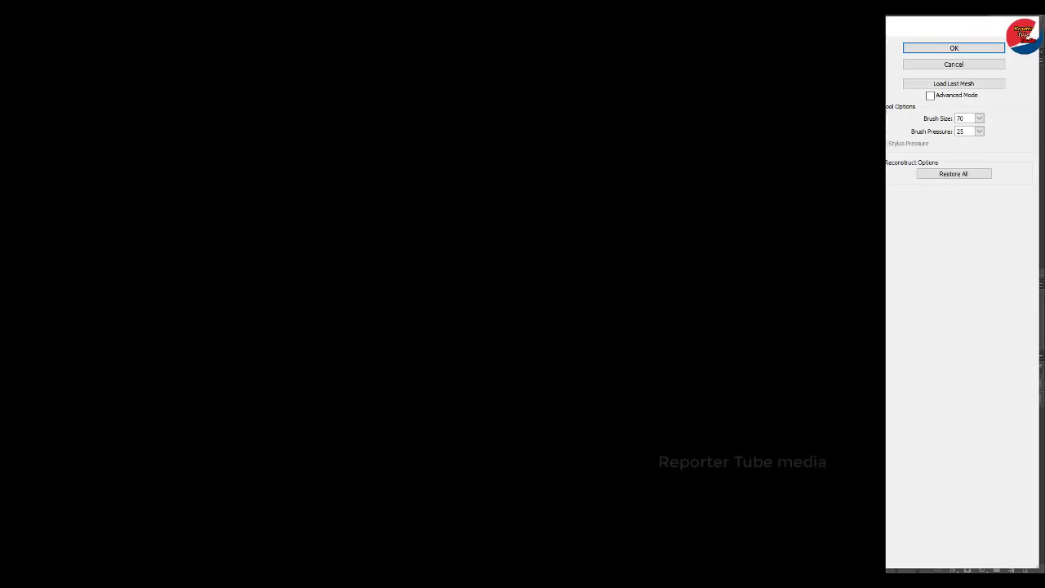
mouse_move(428, 191)
mouse_down()
mouse_move(425, 229)
mouse_move(408, 182)
mouse_up()
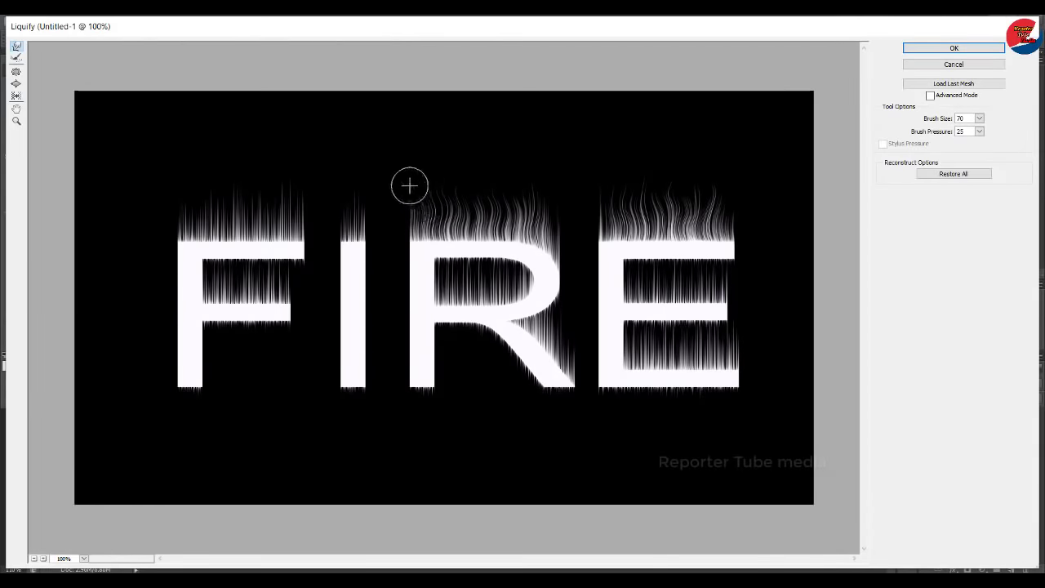
drag(360, 233, 350, 187)
mouse_move(297, 228)
mouse_down()
mouse_move(280, 201)
mouse_move(270, 227)
mouse_move(243, 190)
mouse_move(245, 228)
mouse_move(226, 189)
mouse_move(245, 226)
mouse_move(237, 187)
mouse_move(214, 229)
mouse_move(210, 191)
mouse_move(204, 231)
mouse_move(191, 191)
mouse_move(201, 217)
mouse_move(175, 189)
mouse_up()
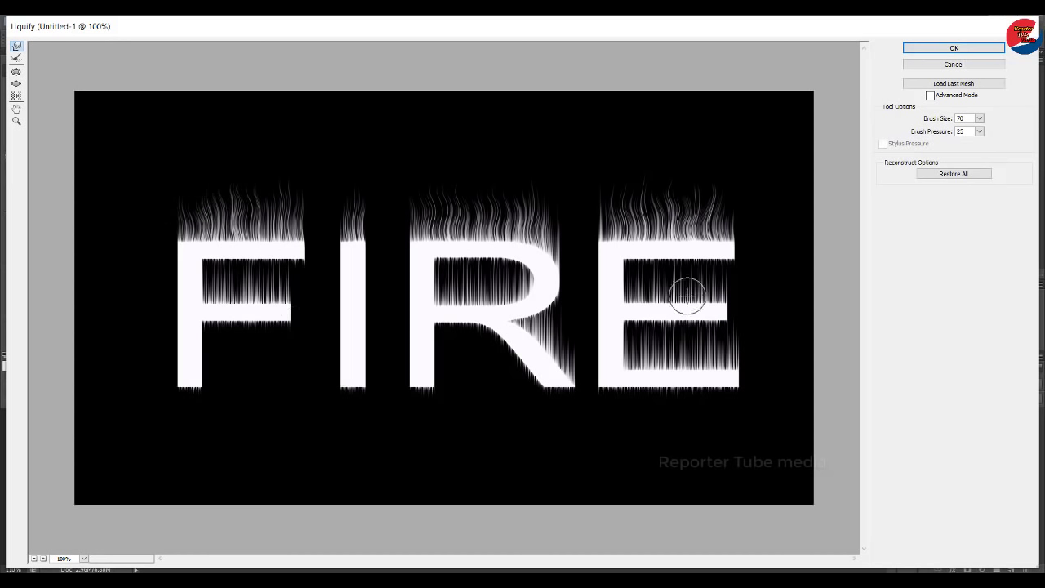
- Warp the strands inside the letters: the E's middle bar, R's bowl and leg, and F's upper bar
mouse_move(724, 294)
mouse_down()
mouse_move(672, 273)
mouse_move(686, 297)
mouse_move(669, 272)
mouse_move(681, 289)
mouse_move(667, 289)
mouse_move(667, 278)
mouse_move(648, 294)
mouse_move(637, 270)
mouse_move(635, 294)
mouse_move(726, 362)
mouse_move(709, 334)
mouse_move(704, 359)
mouse_move(689, 335)
mouse_move(643, 366)
mouse_move(656, 345)
mouse_move(637, 326)
mouse_up()
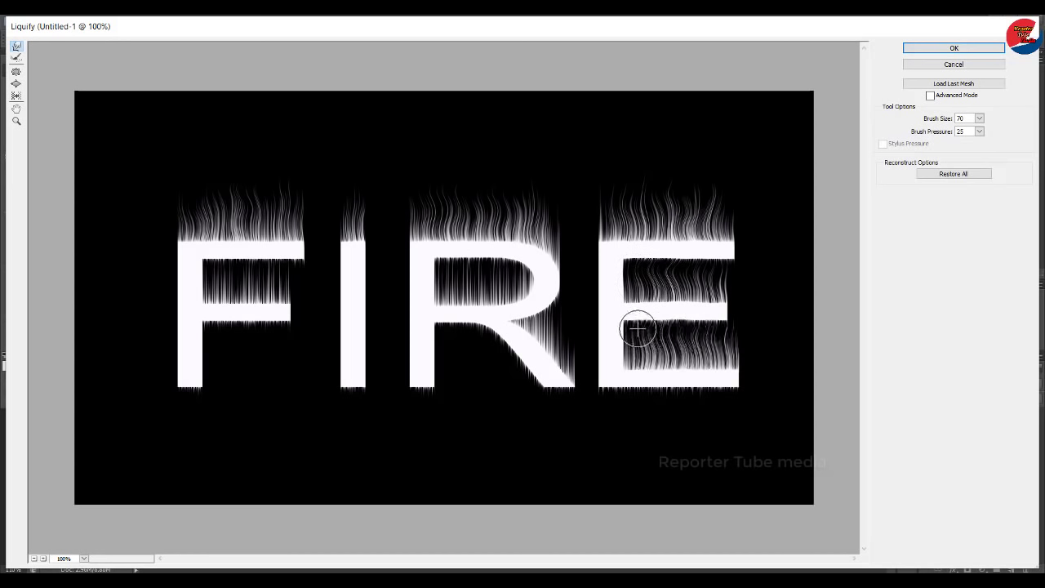
mouse_move(508, 290)
mouse_down()
mouse_move(520, 272)
mouse_move(476, 292)
mouse_move(487, 273)
mouse_move(458, 291)
mouse_move(455, 270)
mouse_move(450, 294)
mouse_up()
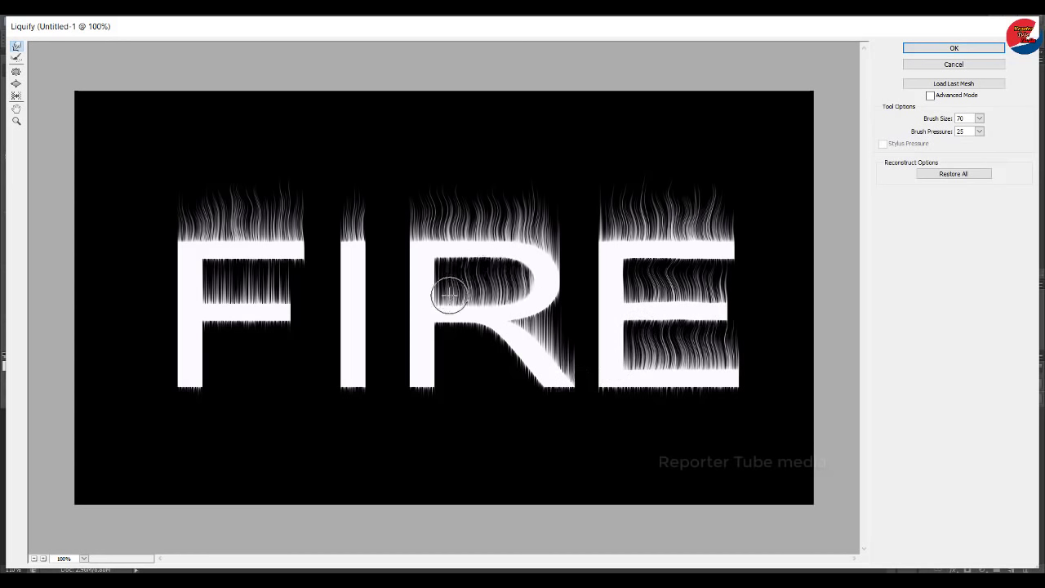
mouse_move(275, 272)
mouse_down()
mouse_move(240, 289)
mouse_move(247, 268)
mouse_move(227, 285)
mouse_move(221, 267)
mouse_up()
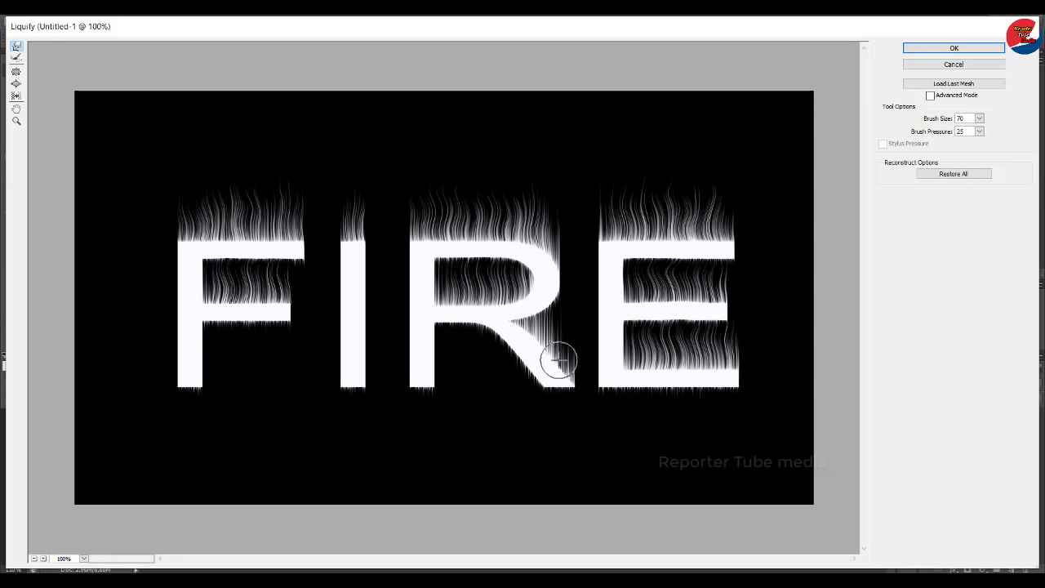
mouse_move(555, 357)
mouse_down()
mouse_move(536, 340)
mouse_move(544, 326)
mouse_up()
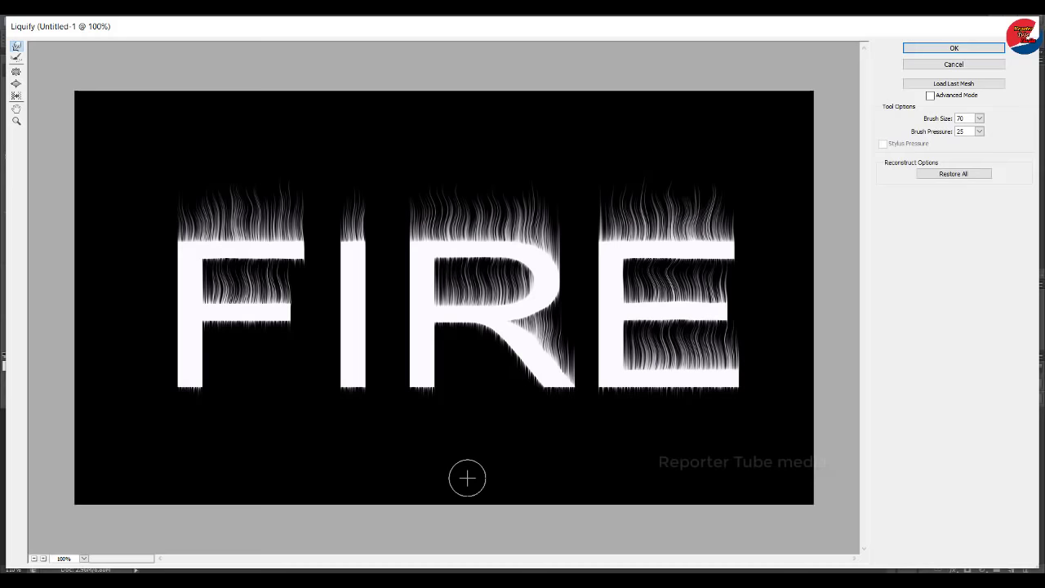
- Apply the Liquify warp to FIRE copy 2, then select FIRE and hide FIRE copy 2
click(967, 49)
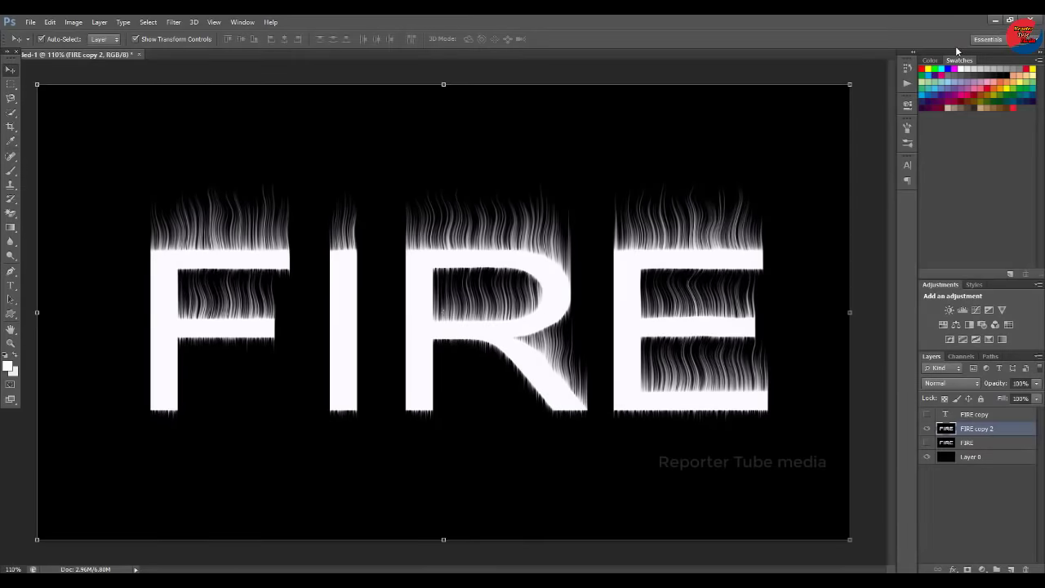
click(969, 442)
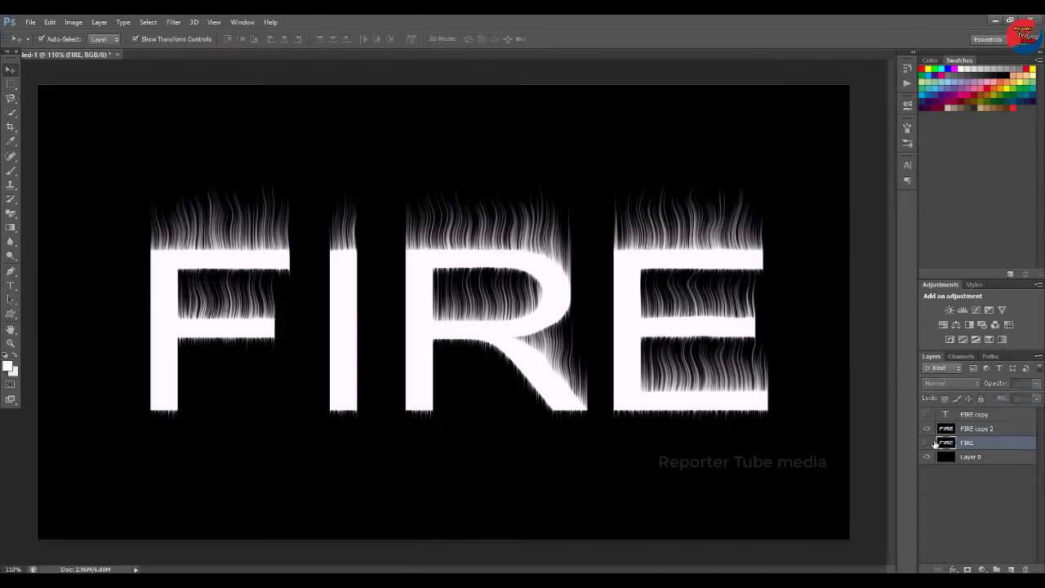
click(928, 428)
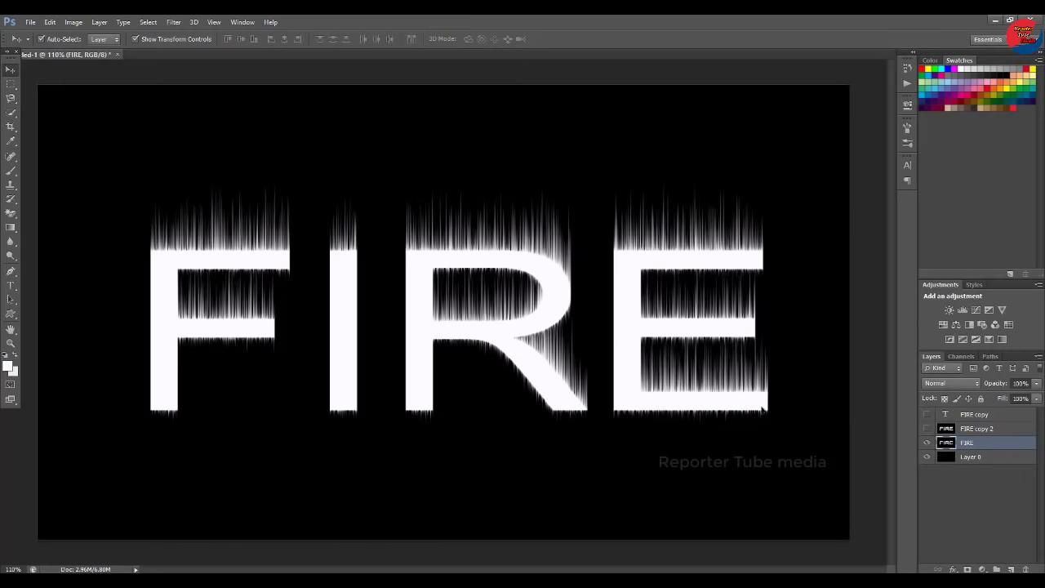
- Liquify the FIRE layer (brush 65, pressure 50), curling the spikes above and inside each letter
click(173, 22)
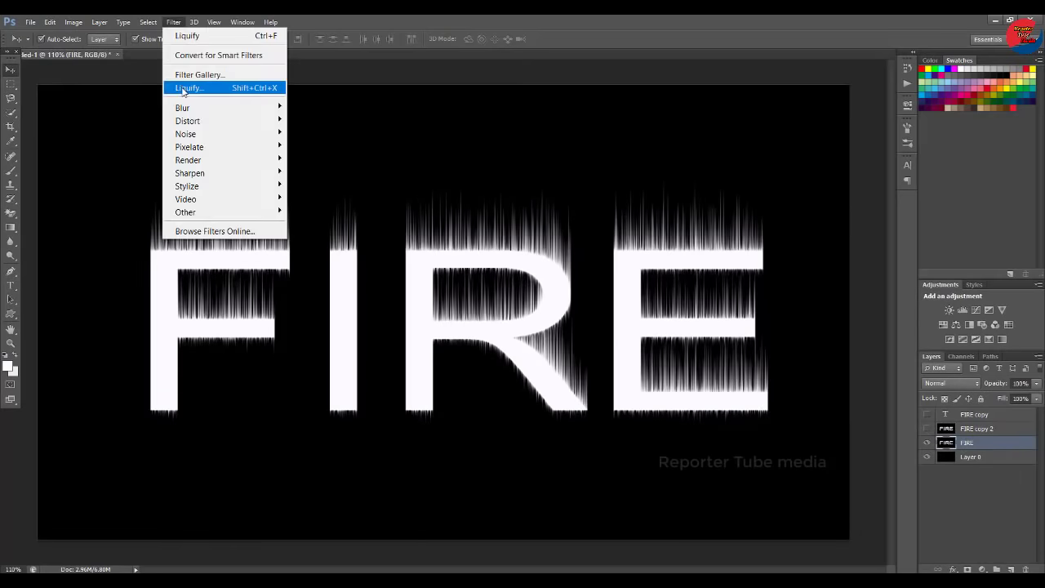
click(190, 86)
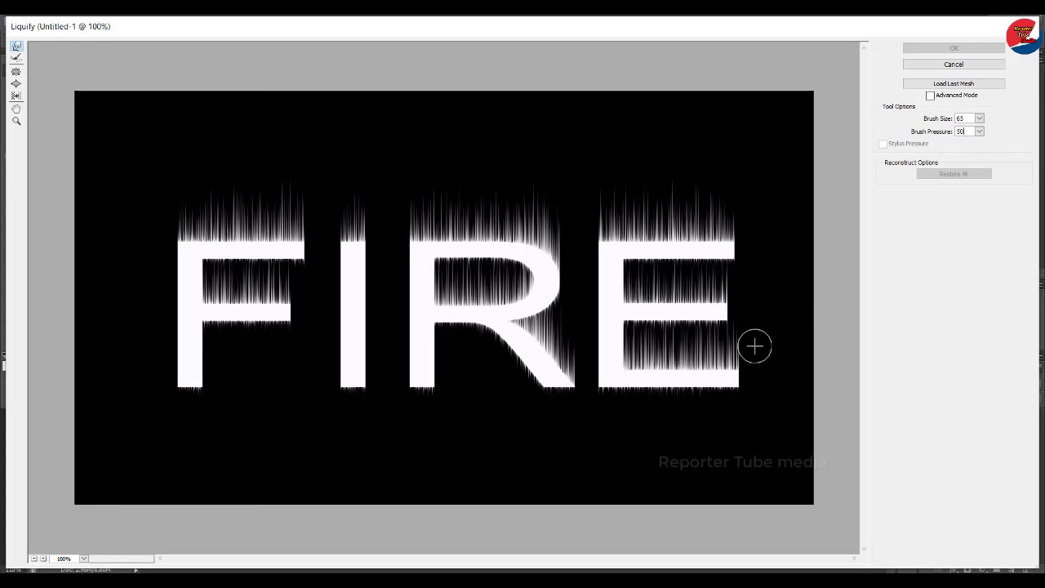
mouse_move(730, 227)
mouse_down()
mouse_move(711, 210)
mouse_move(678, 226)
mouse_move(677, 180)
mouse_move(654, 235)
mouse_move(628, 191)
mouse_move(627, 226)
mouse_move(606, 194)
mouse_move(600, 204)
mouse_up()
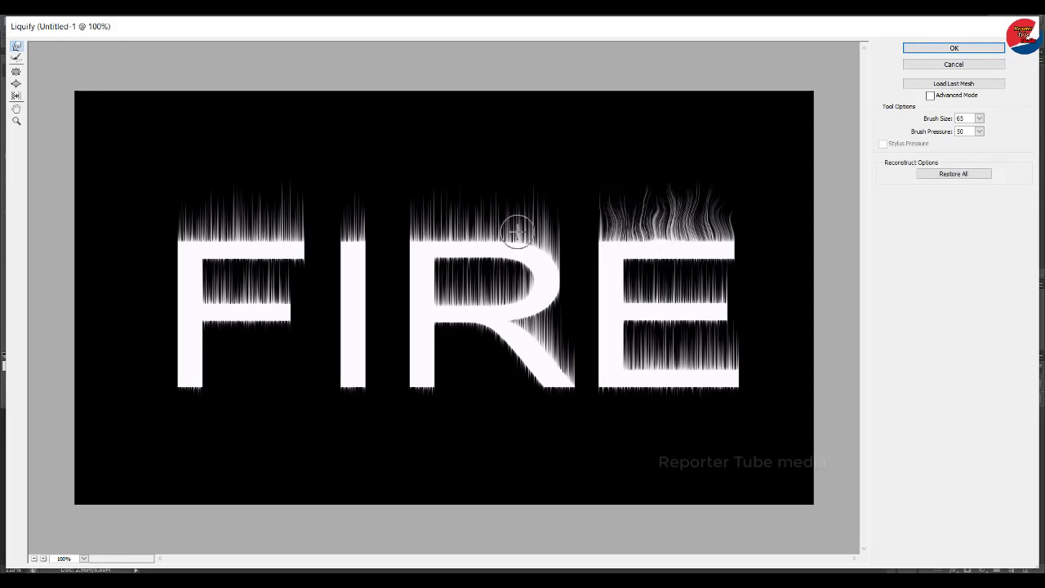
mouse_move(549, 239)
mouse_down()
mouse_move(534, 201)
mouse_move(522, 210)
mouse_move(501, 184)
mouse_move(495, 215)
mouse_move(455, 227)
mouse_move(443, 196)
mouse_move(434, 229)
mouse_move(425, 197)
mouse_move(427, 215)
mouse_move(484, 226)
mouse_move(476, 196)
mouse_move(484, 211)
mouse_move(462, 196)
mouse_up()
mouse_move(351, 237)
mouse_down()
mouse_move(338, 198)
mouse_move(280, 226)
mouse_move(286, 204)
mouse_move(258, 220)
mouse_move(269, 215)
mouse_move(240, 196)
mouse_move(244, 217)
mouse_move(217, 176)
mouse_move(221, 210)
mouse_move(191, 217)
mouse_move(193, 199)
mouse_up()
mouse_move(238, 306)
mouse_down()
mouse_move(226, 268)
mouse_move(270, 294)
mouse_move(268, 273)
mouse_up()
mouse_move(449, 288)
mouse_down()
mouse_move(462, 270)
mouse_move(478, 292)
mouse_move(473, 271)
mouse_move(505, 288)
mouse_move(498, 275)
mouse_move(565, 355)
mouse_move(630, 362)
mouse_move(637, 351)
mouse_move(658, 354)
mouse_move(653, 337)
mouse_move(691, 354)
mouse_move(674, 329)
mouse_move(719, 353)
mouse_up()
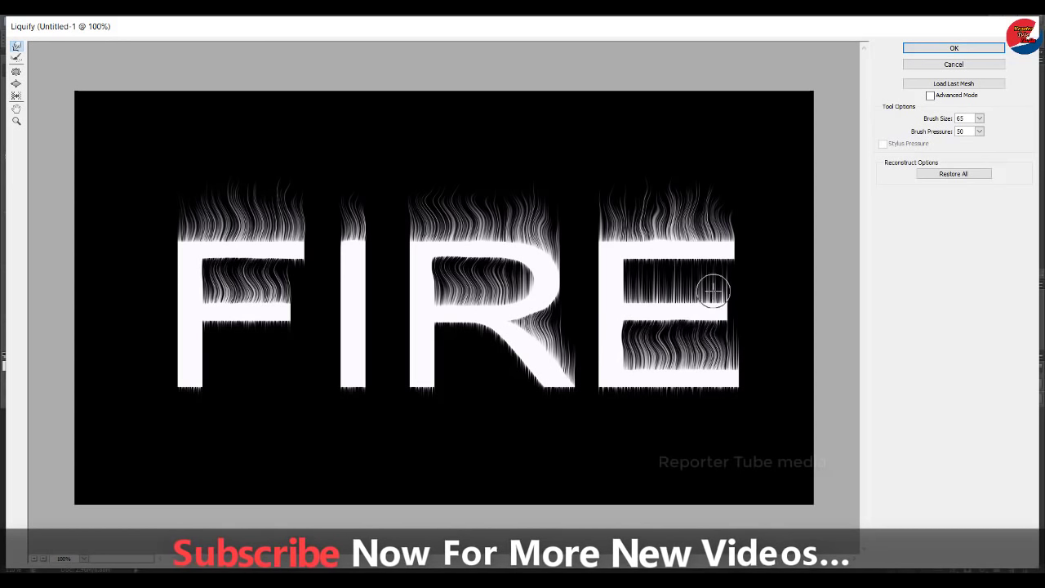
mouse_move(691, 267)
mouse_down()
mouse_move(661, 289)
mouse_move(653, 263)
mouse_move(645, 282)
mouse_up()
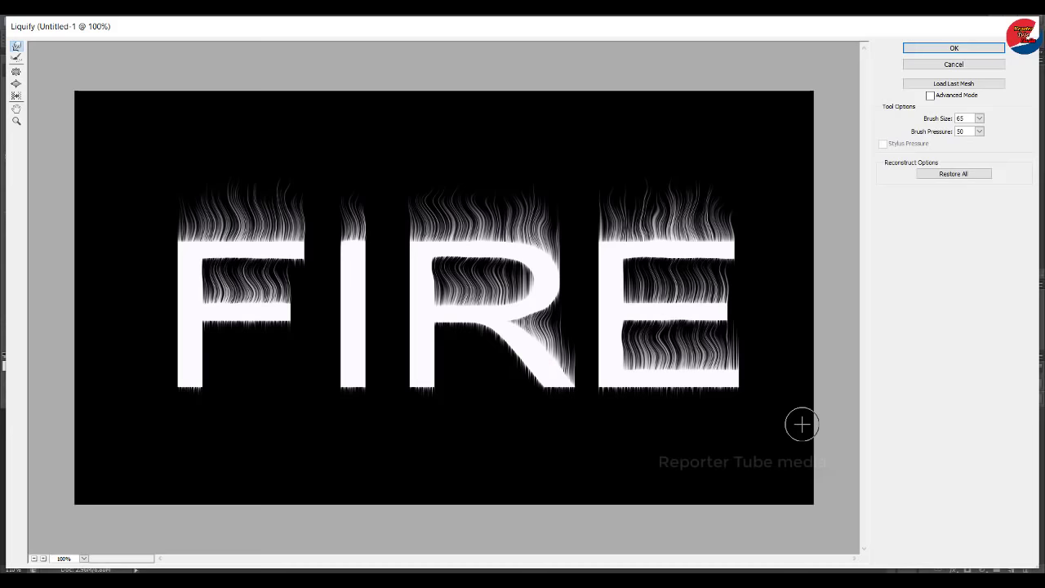
click(953, 48)
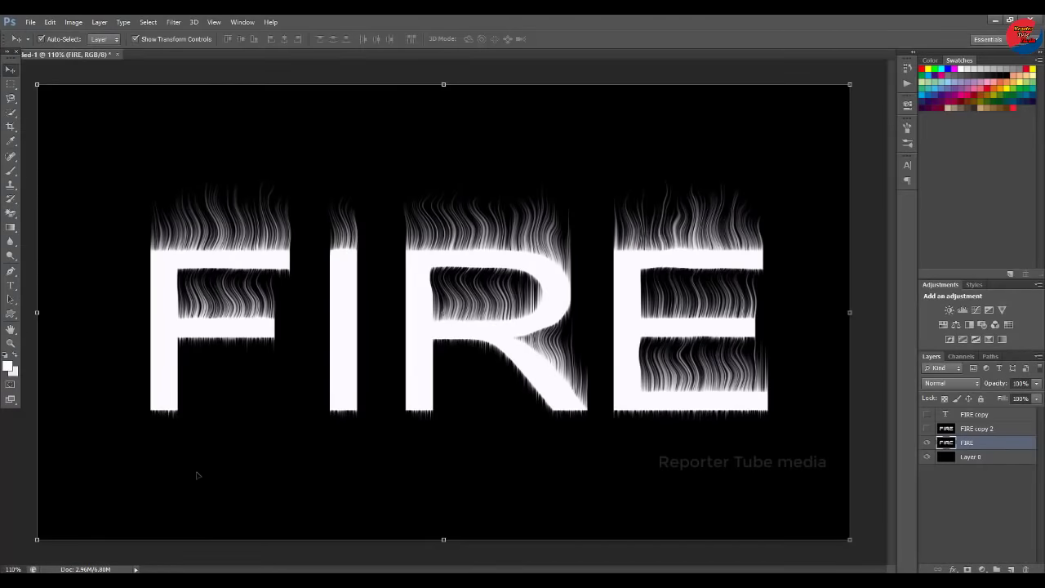
click(926, 428)
click(926, 442)
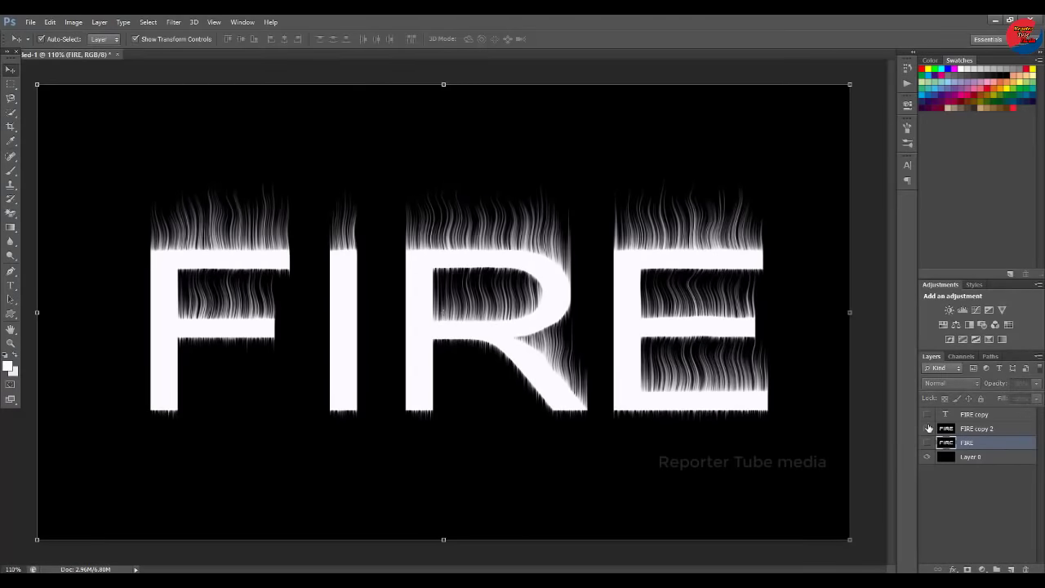
click(927, 428)
click(927, 442)
click(926, 428)
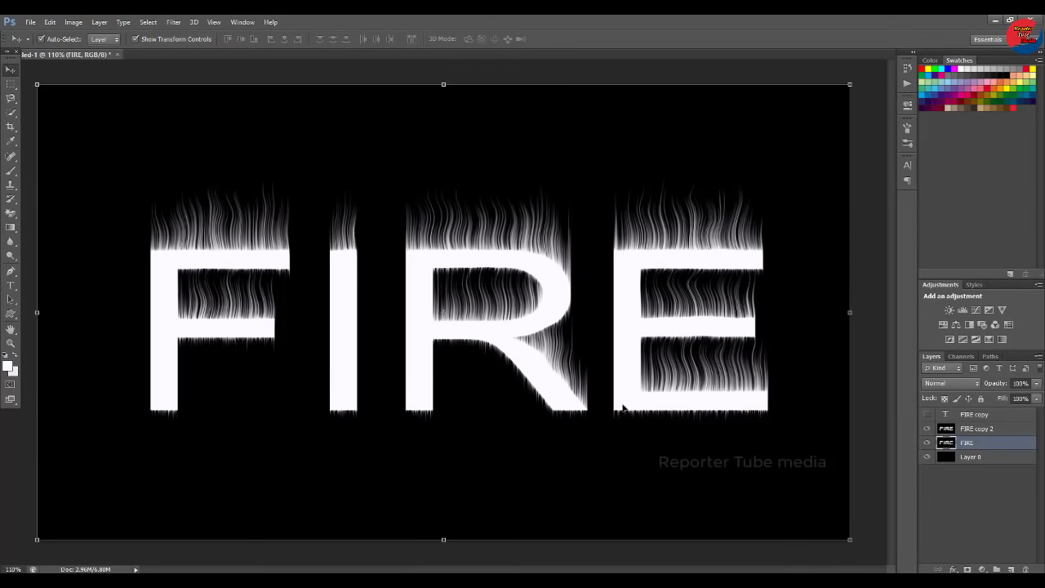
click(73, 22)
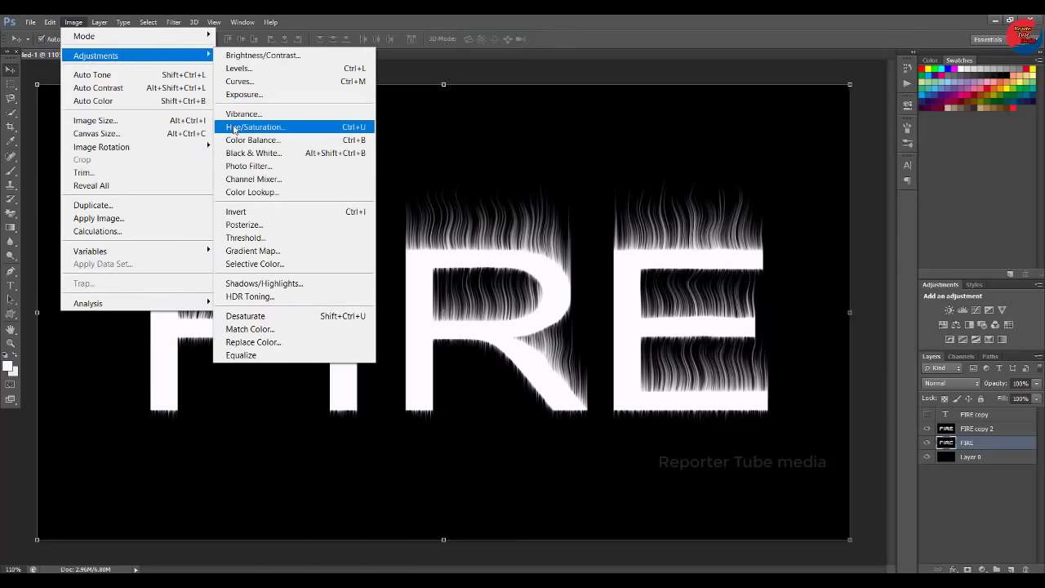
click(235, 129)
mouse_move(310, 245)
mouse_down()
mouse_move(333, 133)
mouse_move(278, 320)
mouse_move(199, 312)
mouse_up()
click(329, 451)
drag(163, 381, 152, 381)
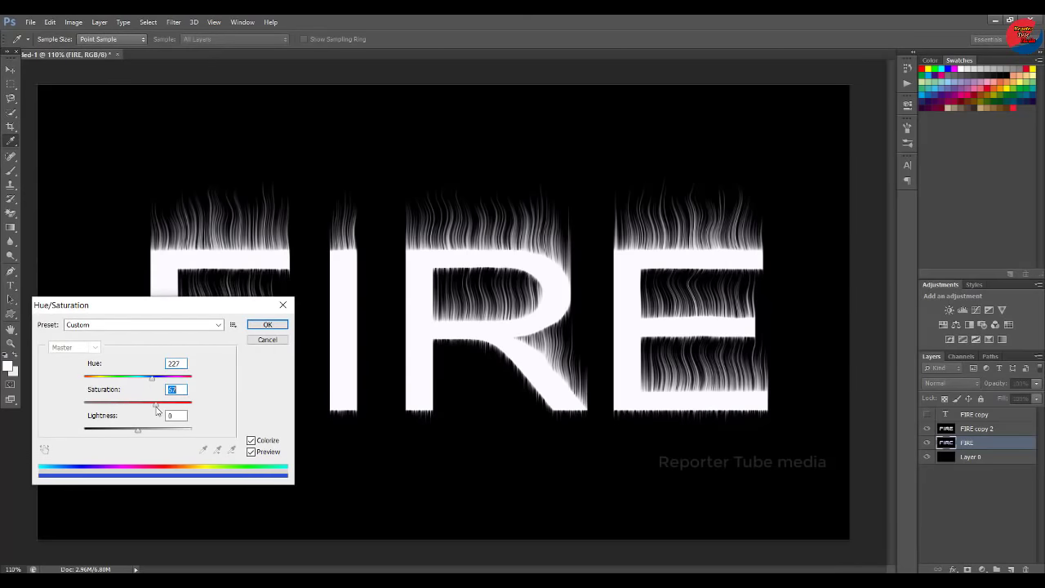
click(265, 339)
click(72, 22)
mouse_move(95, 55)
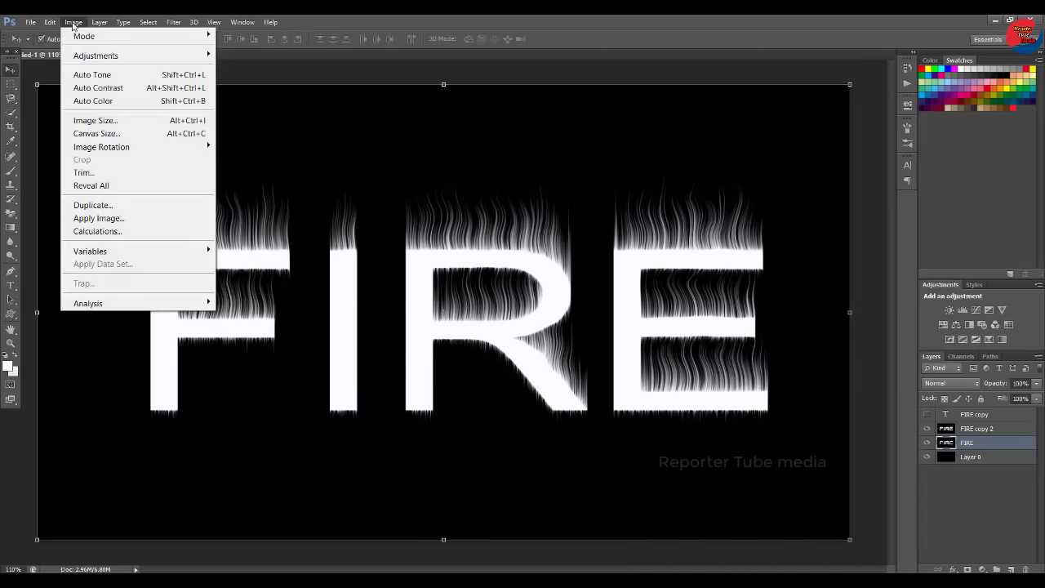
click(267, 128)
drag(181, 305, 212, 275)
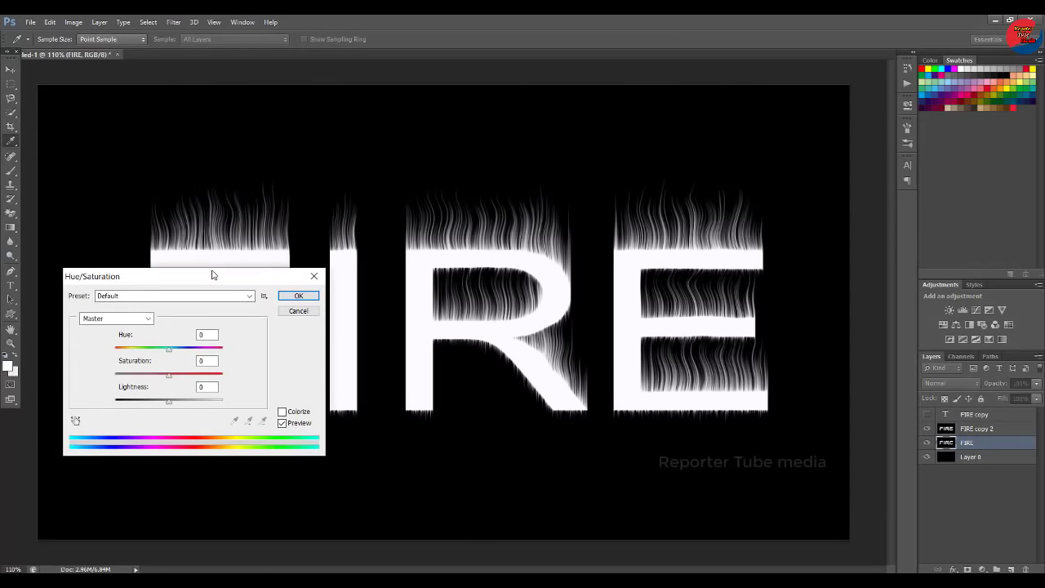
click(282, 412)
mouse_move(196, 352)
mouse_down()
mouse_move(144, 350)
mouse_move(213, 373)
mouse_move(142, 374)
mouse_move(124, 398)
mouse_move(159, 401)
mouse_move(155, 374)
mouse_up()
text(-17)
click(283, 423)
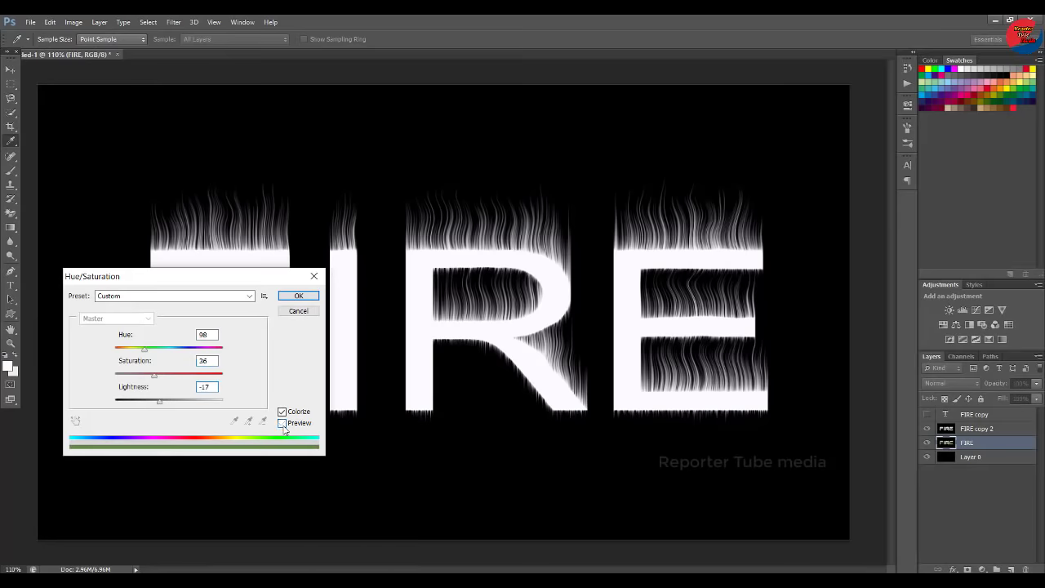
- Hide the FIRE layer and try a Hue/Saturation colorize tint on FIRE copy 2
click(298, 298)
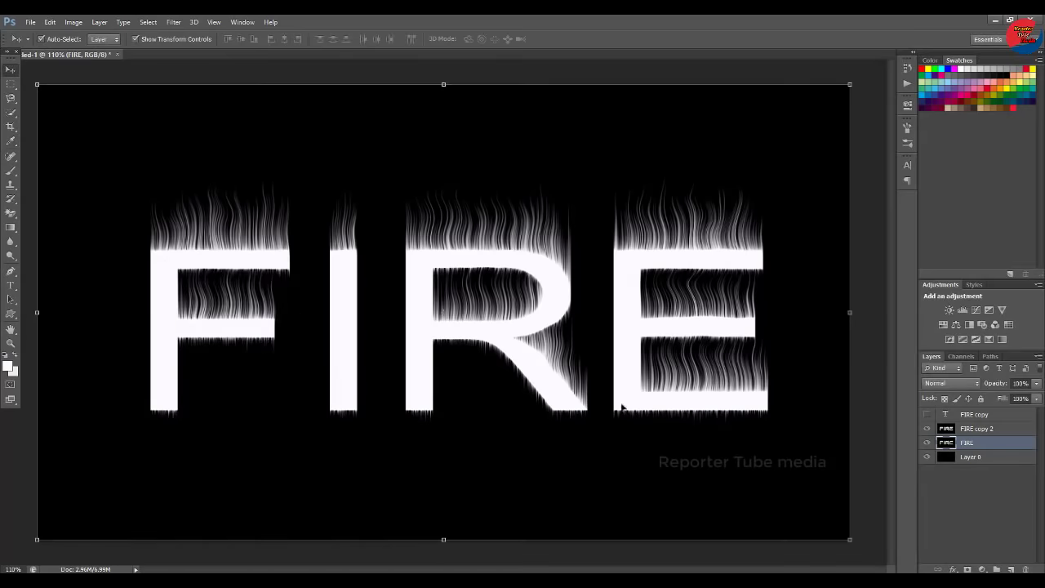
click(927, 442)
click(976, 428)
click(72, 22)
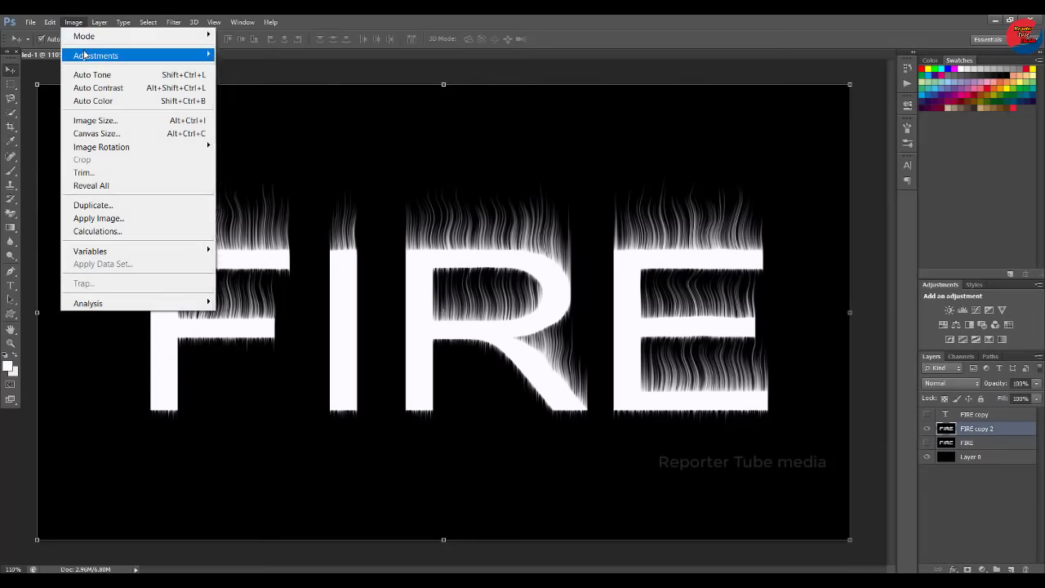
click(259, 129)
click(283, 423)
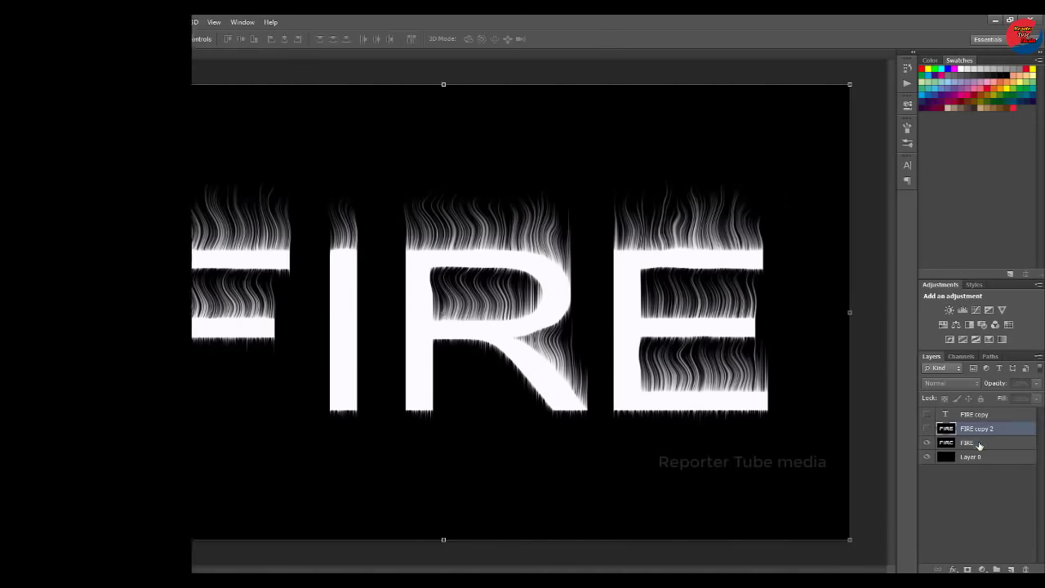
- Colorize the FIRE layer a golden yellow-orange at Saturation 97 in Hue/Saturation
click(979, 445)
click(73, 23)
click(261, 124)
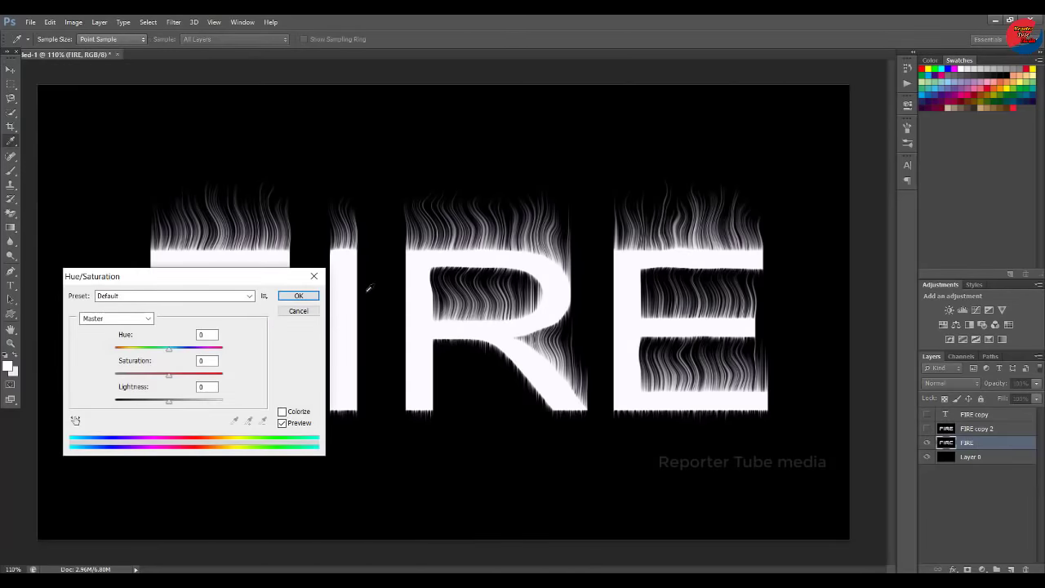
click(281, 411)
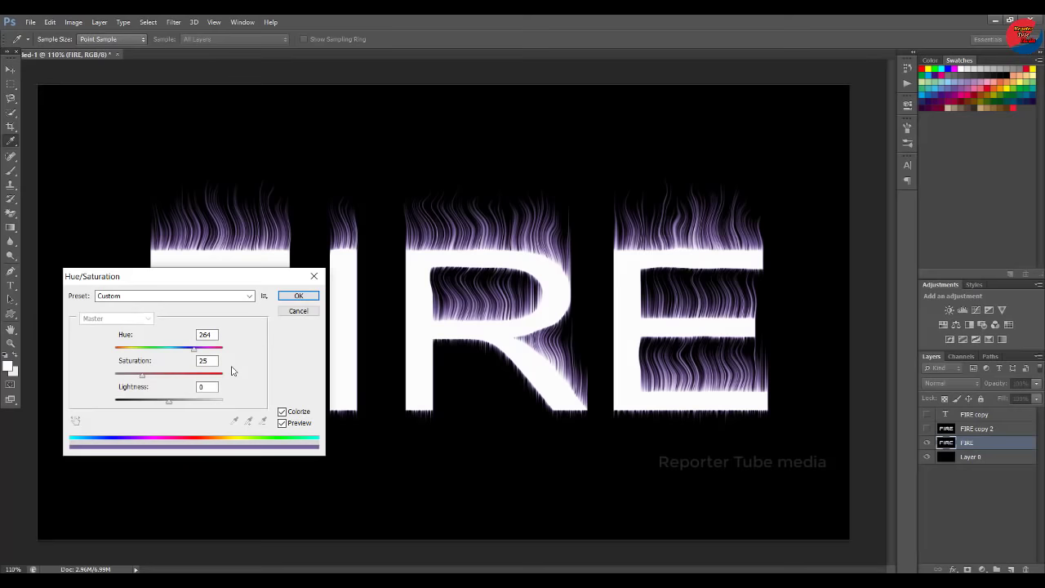
mouse_move(194, 349)
mouse_down()
mouse_move(182, 351)
mouse_move(199, 351)
mouse_up()
mouse_move(197, 348)
mouse_down()
mouse_move(189, 352)
mouse_move(219, 376)
mouse_move(127, 352)
mouse_up()
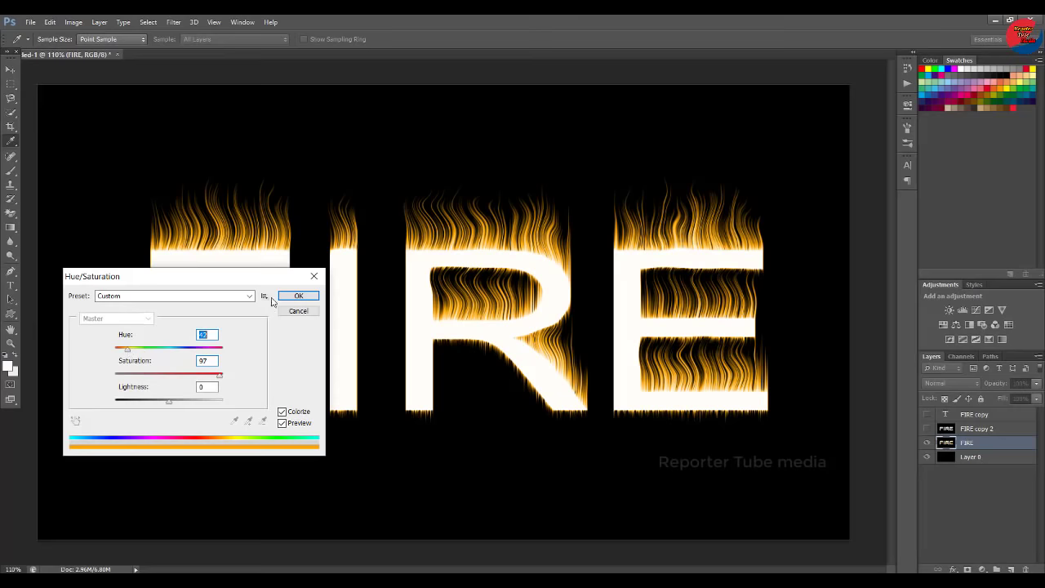
click(298, 295)
key(v)
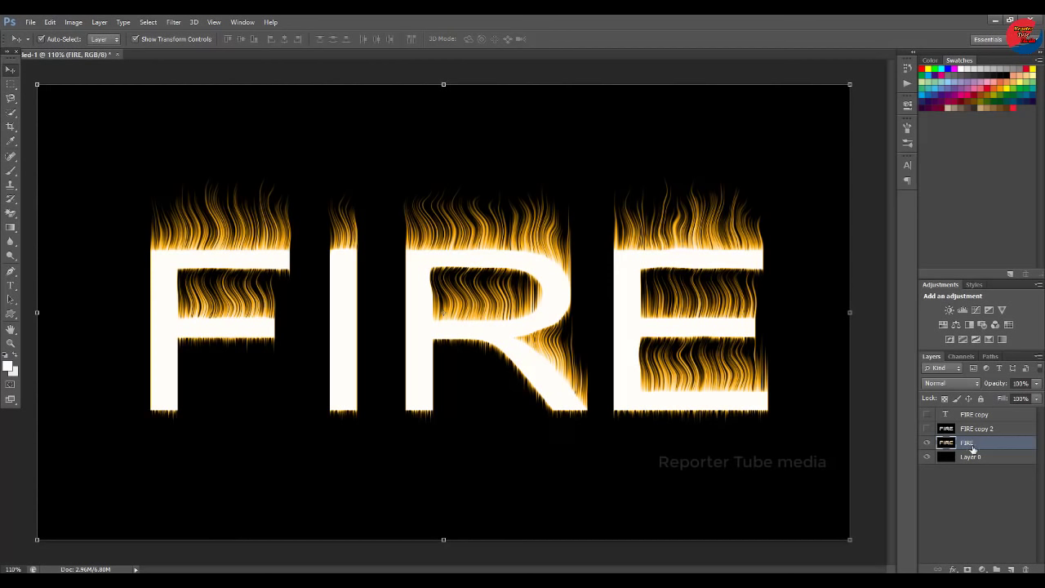
- Duplicate the golden FIRE layer as FIRE copy 3
key(ctrl+j)
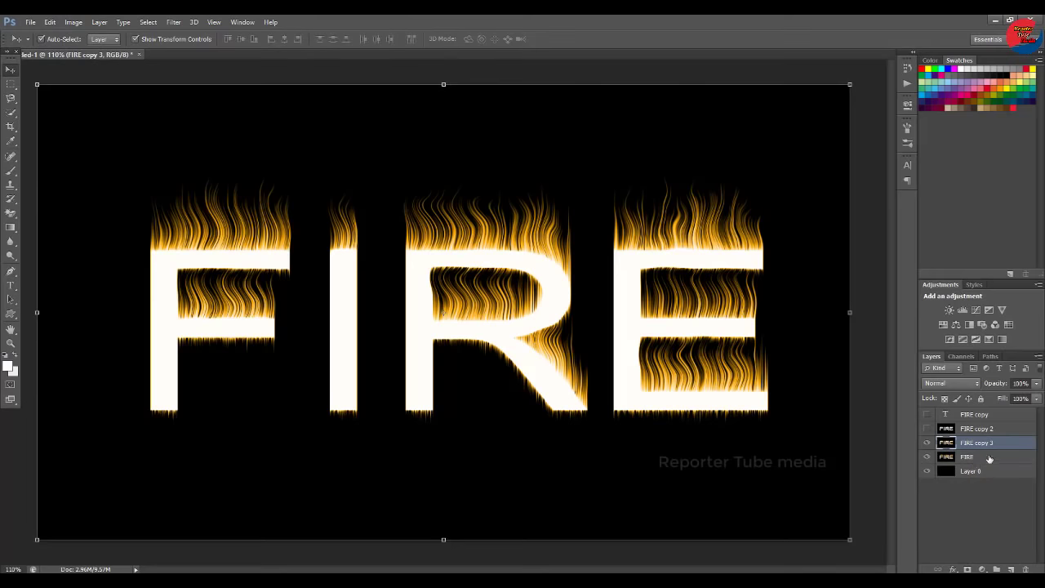
click(74, 23)
mouse_move(96, 55)
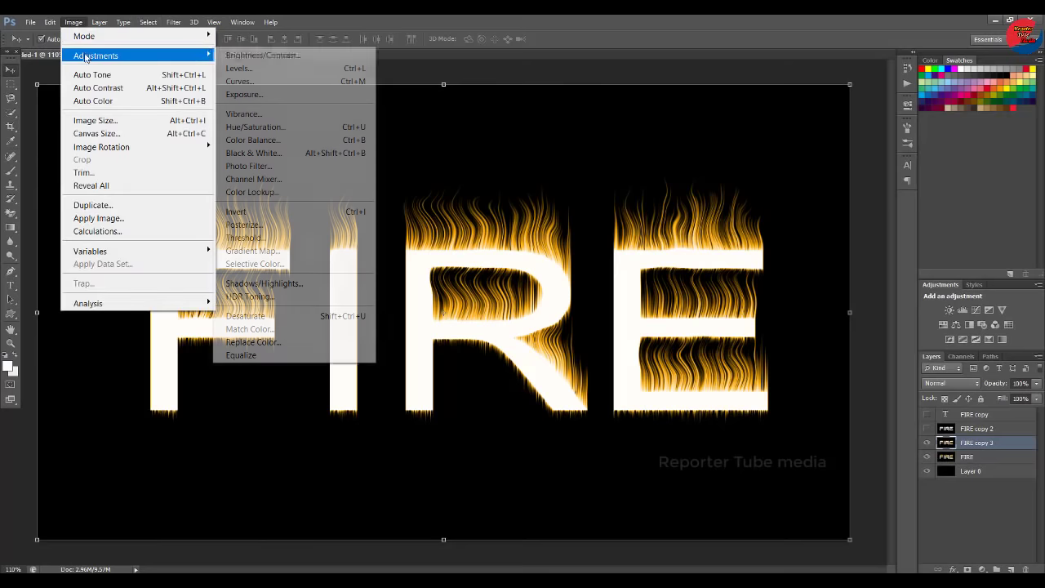
- Try colorizing FIRE copy 3 with a negative hue in Hue/Saturation, then cancel the adjustment
click(269, 128)
click(282, 411)
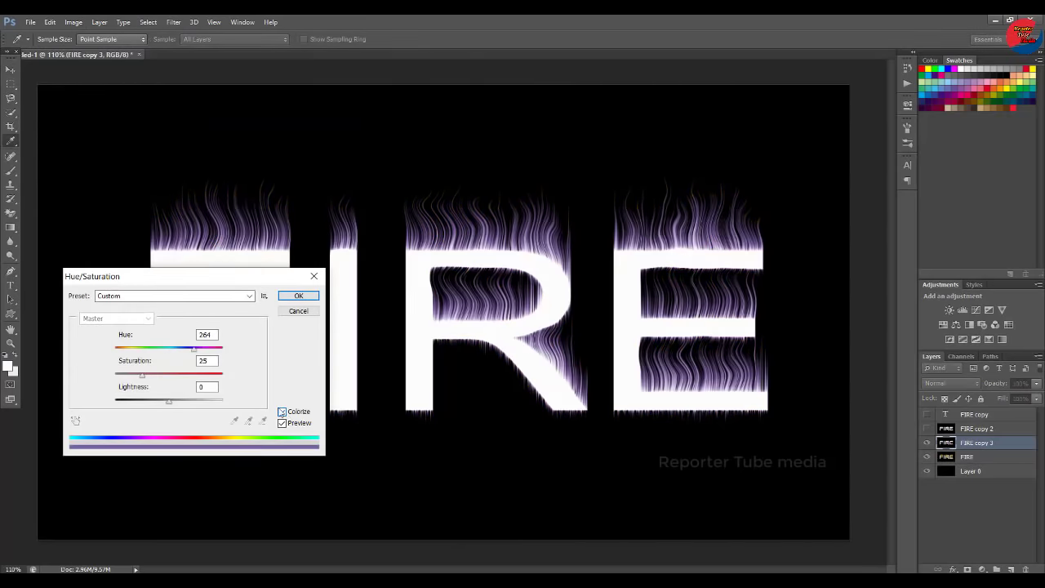
mouse_move(196, 349)
mouse_down()
mouse_move(135, 352)
mouse_move(171, 353)
mouse_up()
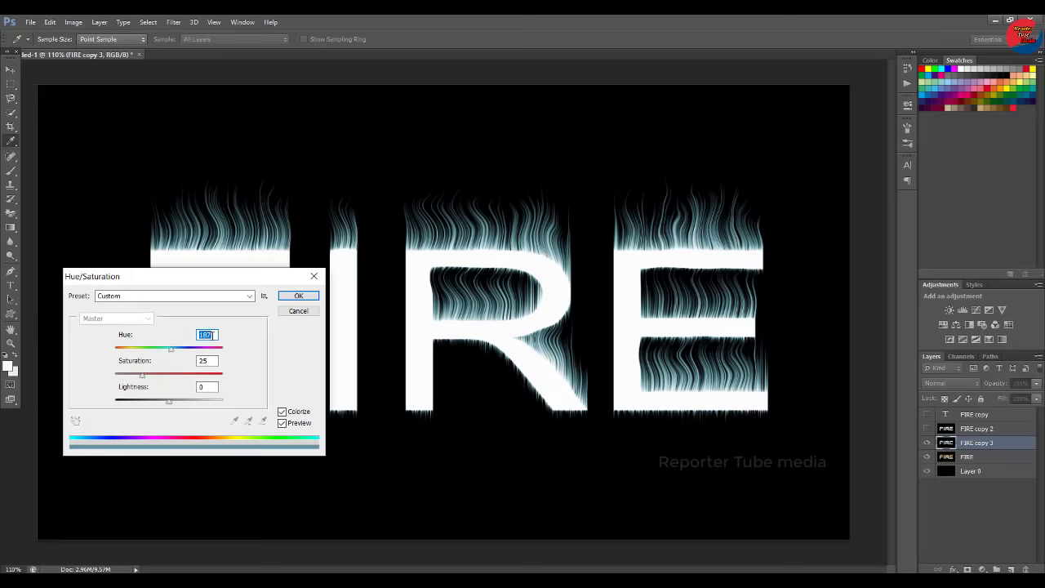
key(BackSpace)
key(Return)
key(Return)
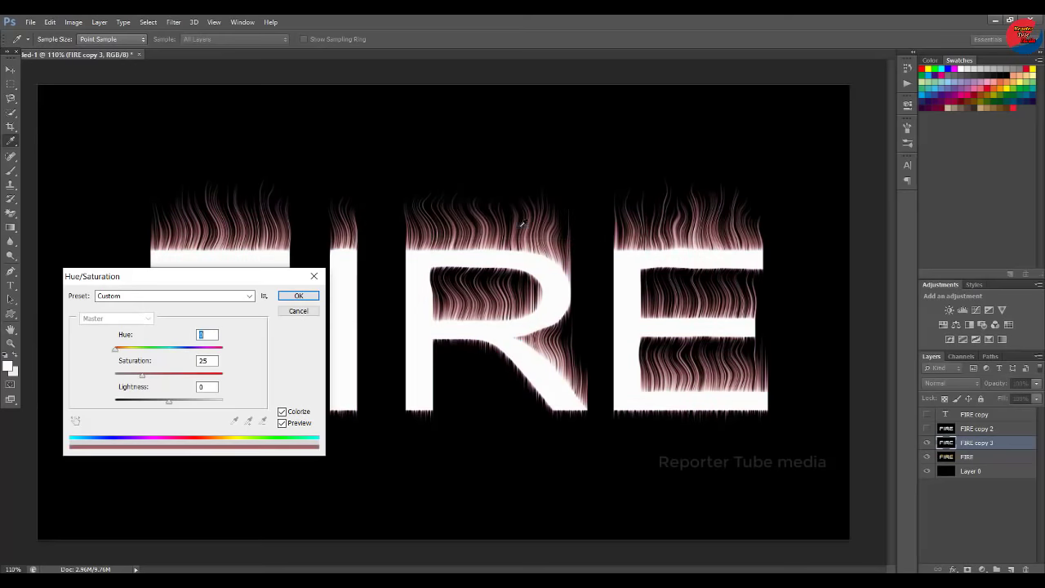
click(298, 311)
key(v)
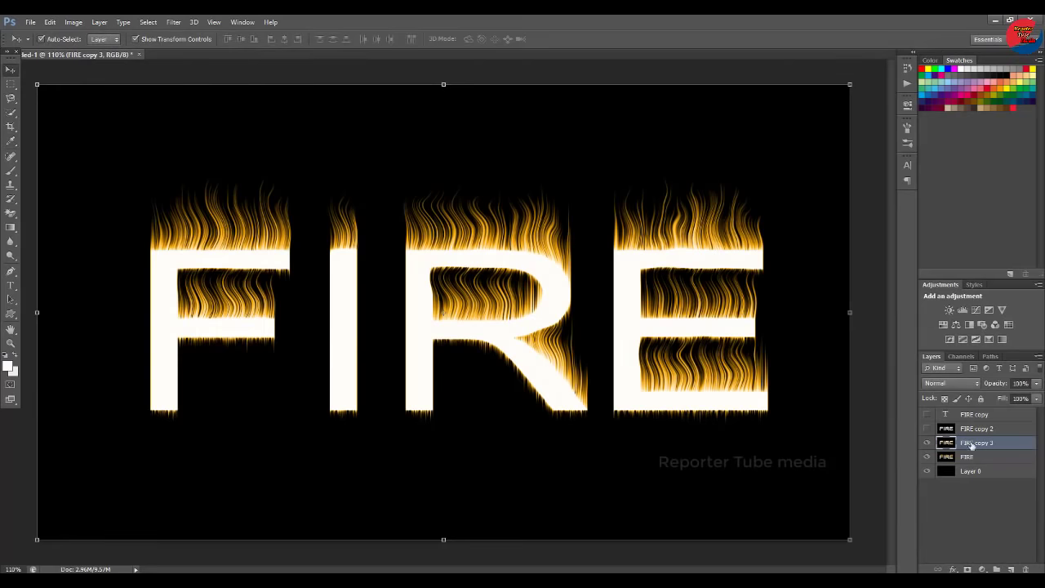
- Shift FIRE copy 3's Hue slightly left without Colorize, turning the flames deeper orange-red
ctrl+click(976, 446)
click(977, 445)
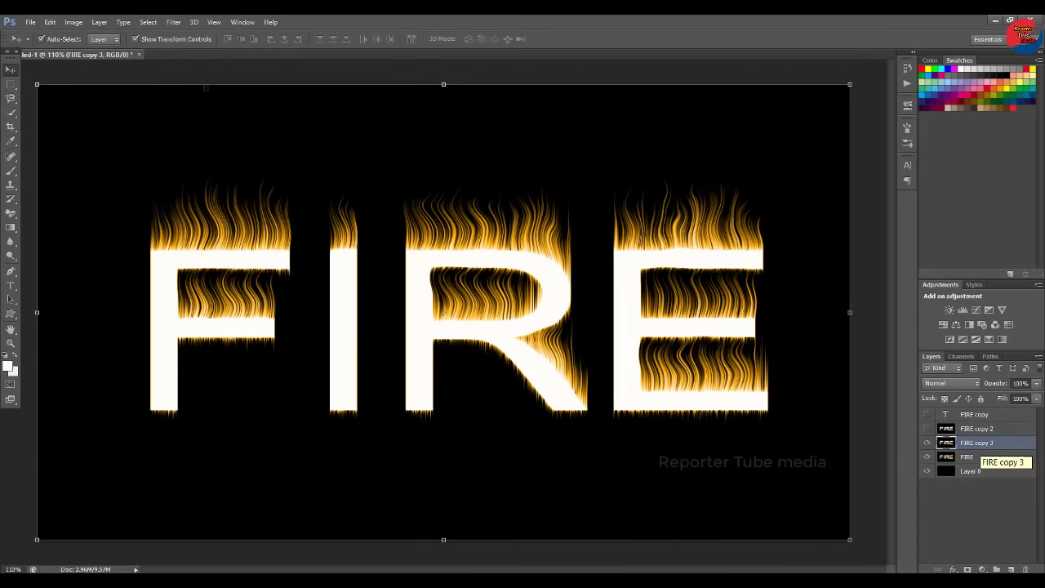
click(73, 22)
click(253, 127)
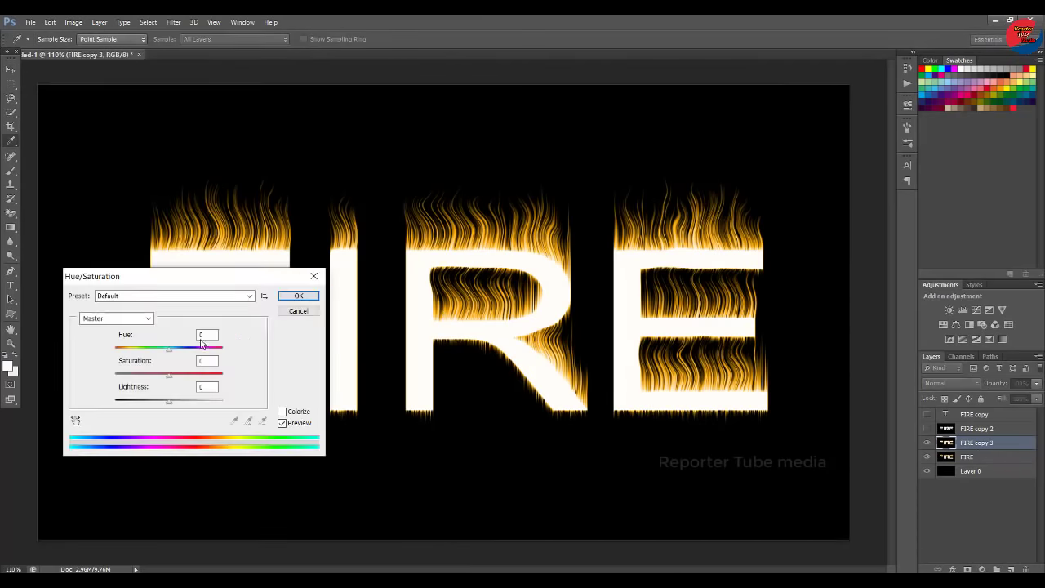
drag(169, 349, 158, 353)
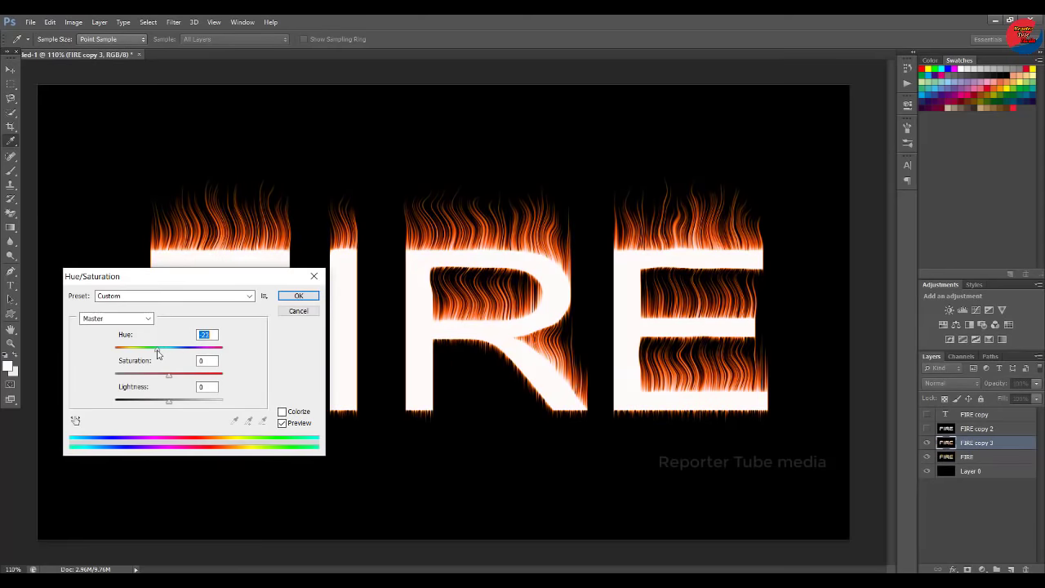
click(299, 297)
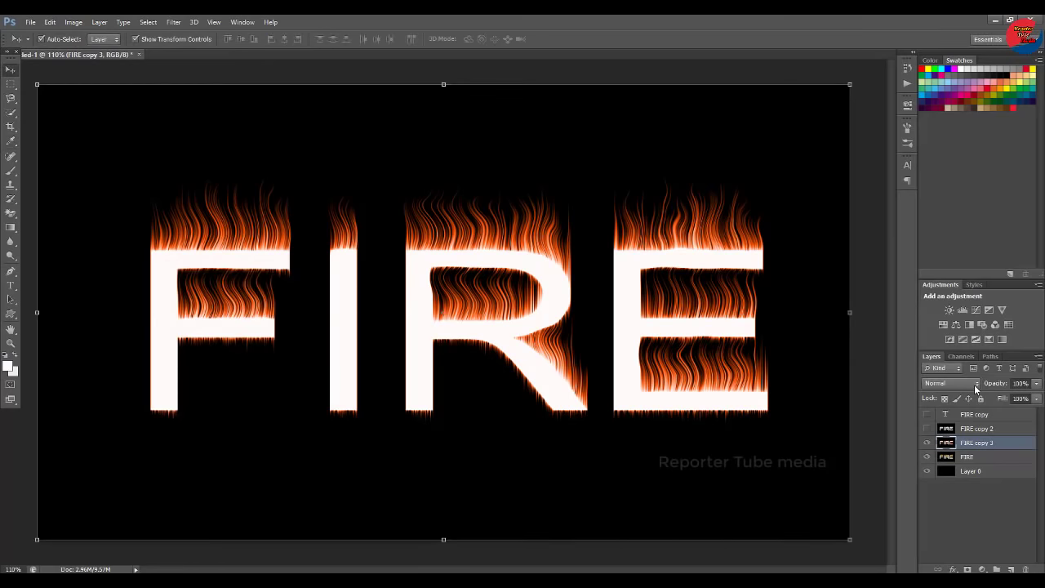
- Set FIRE copy 3 to Overlay and combine it with FIRE into one smart object
click(951, 383)
click(951, 202)
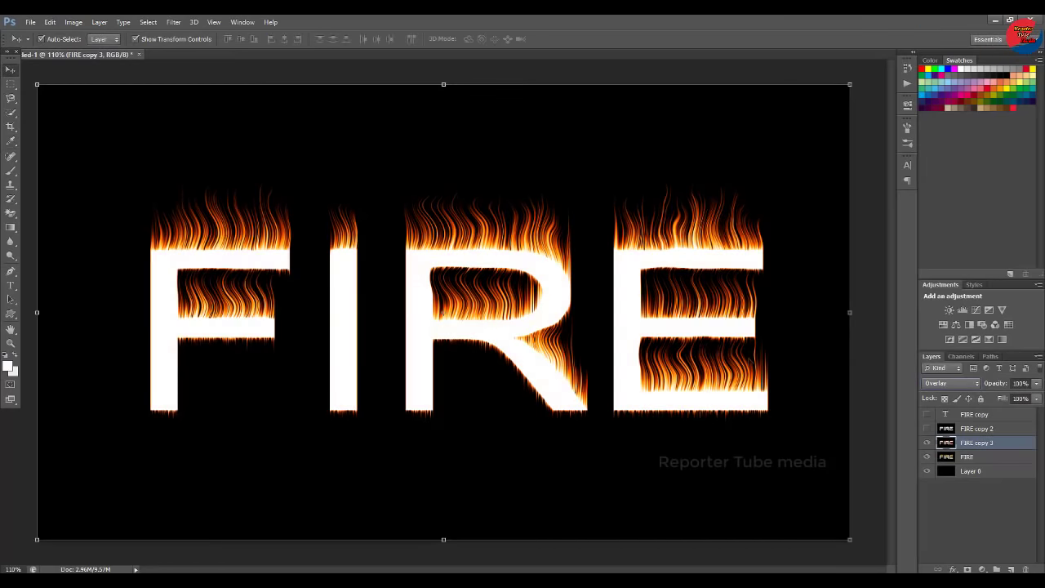
click(974, 457)
shift+click(979, 444)
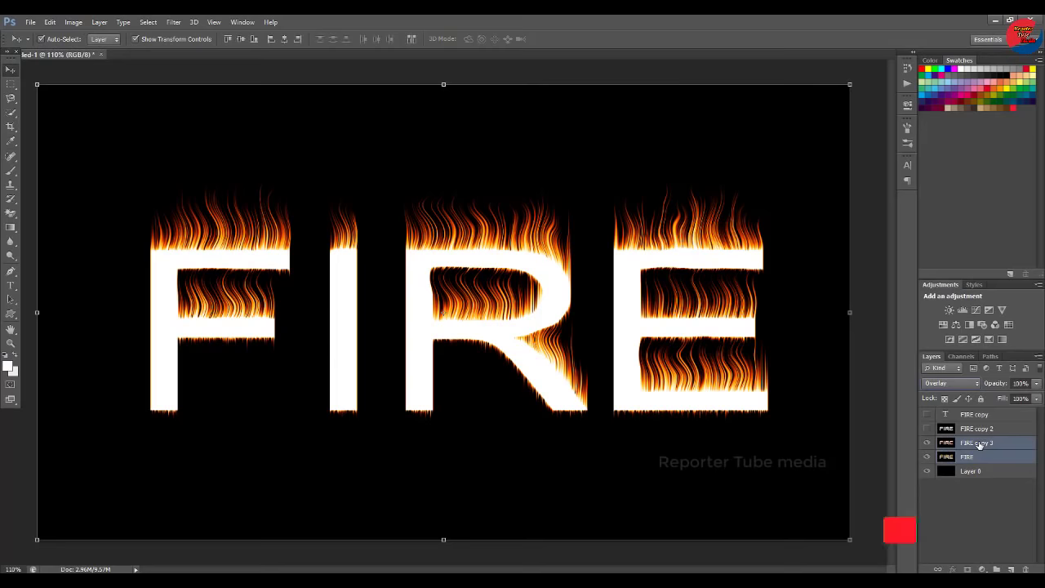
right_click(979, 444)
click(841, 198)
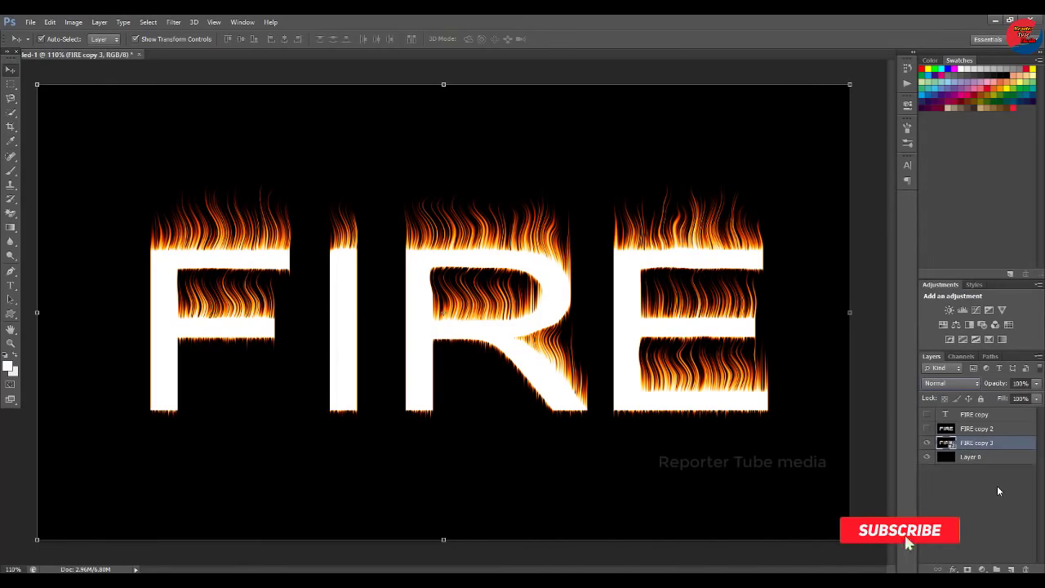
- Show FIRE copy 2, colorize it at Hue 40 and Saturation 100, and duplicate it
click(976, 428)
click(927, 429)
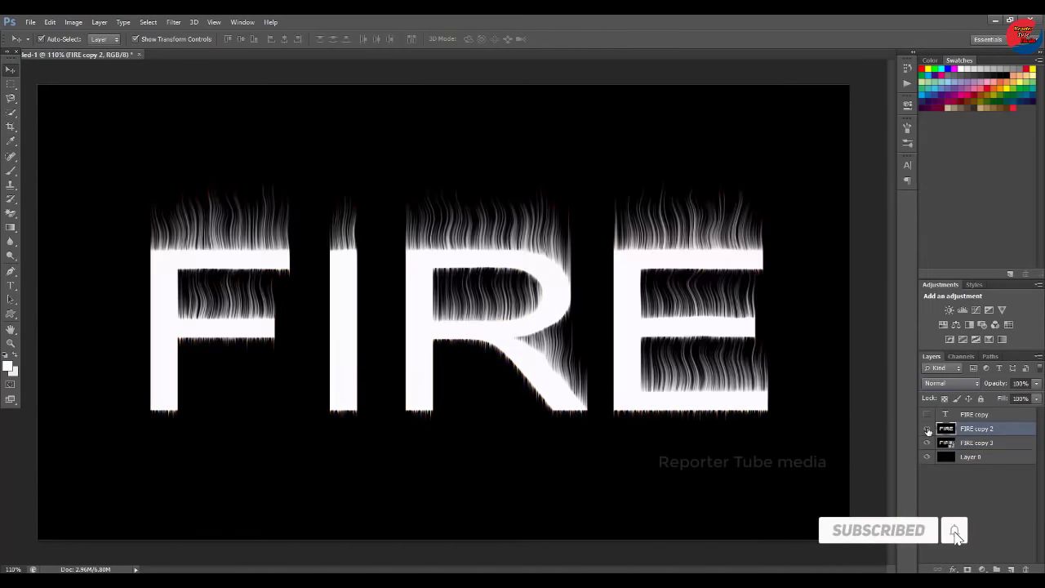
click(50, 22)
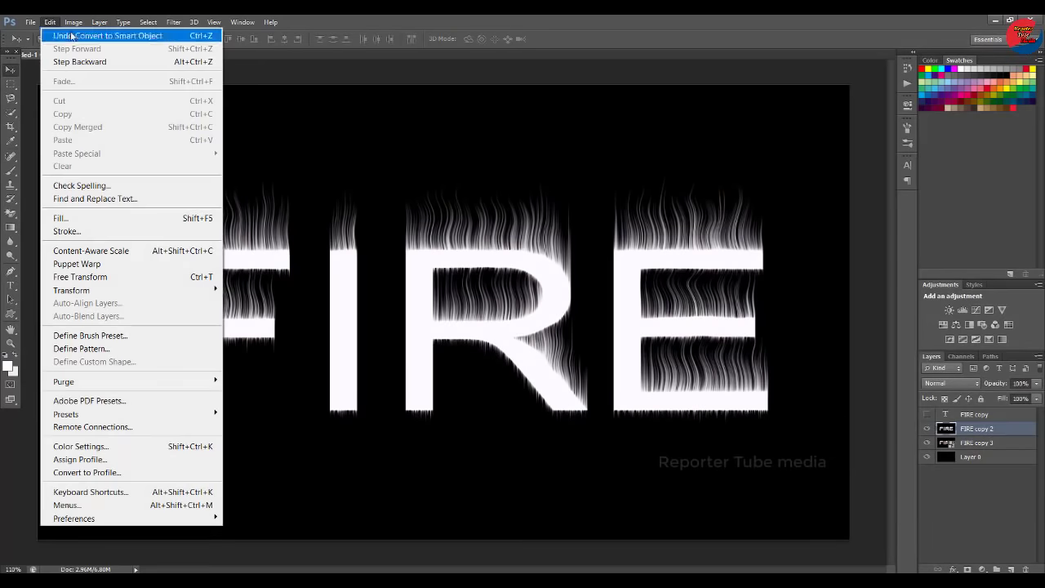
click(245, 128)
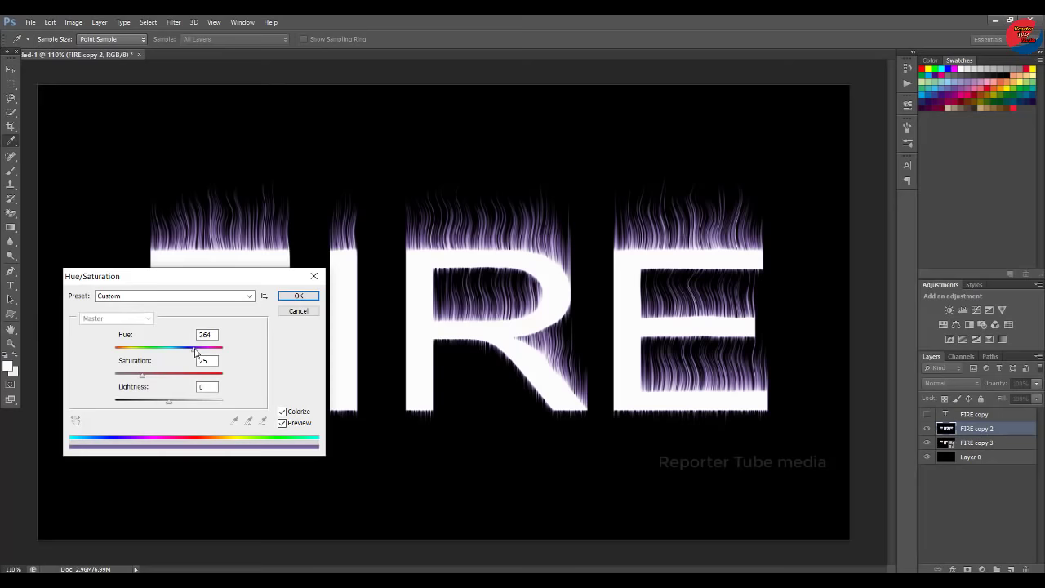
double_click(204, 335)
text(40)
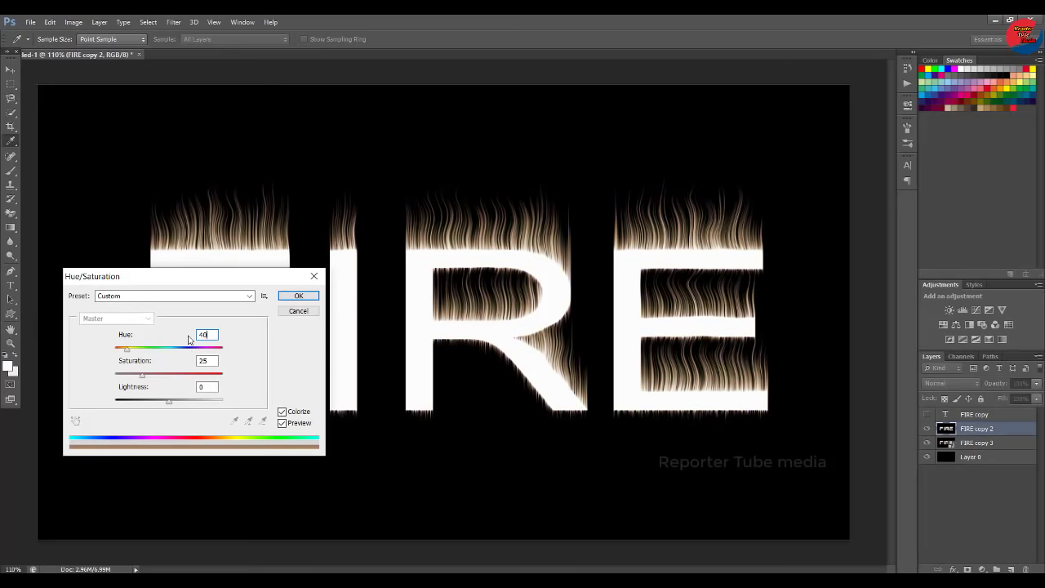
drag(142, 375, 233, 379)
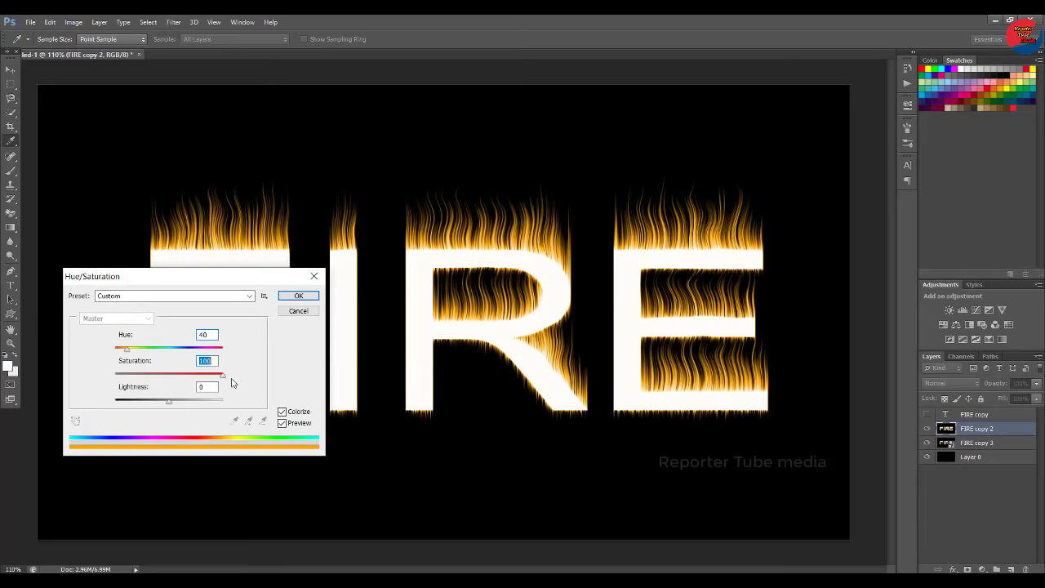
click(300, 297)
key(v)
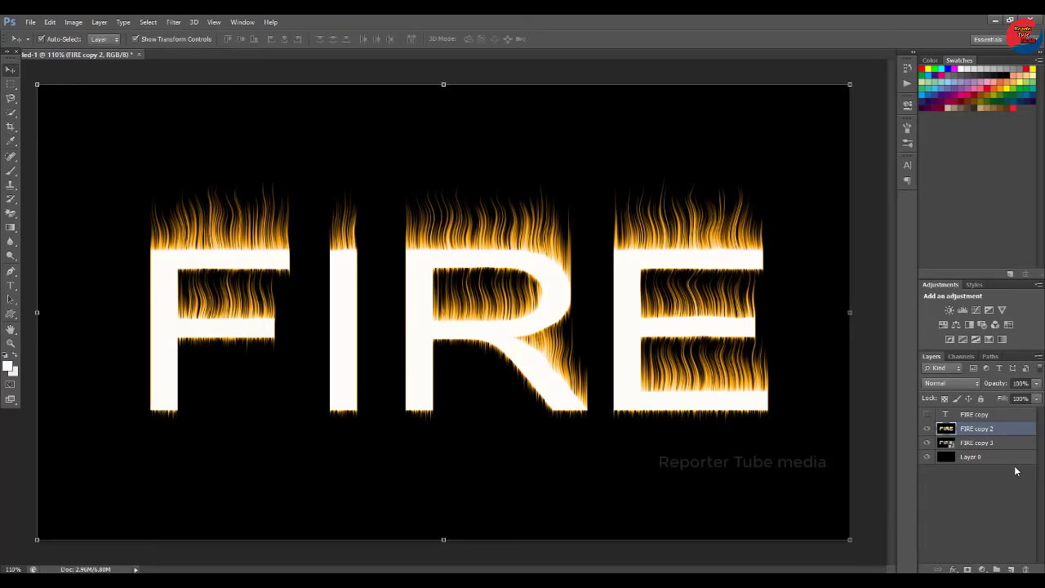
key(ctrl+j)
- Shift the duplicate flames toward red with Hue -20 in Hue/Saturation
click(72, 22)
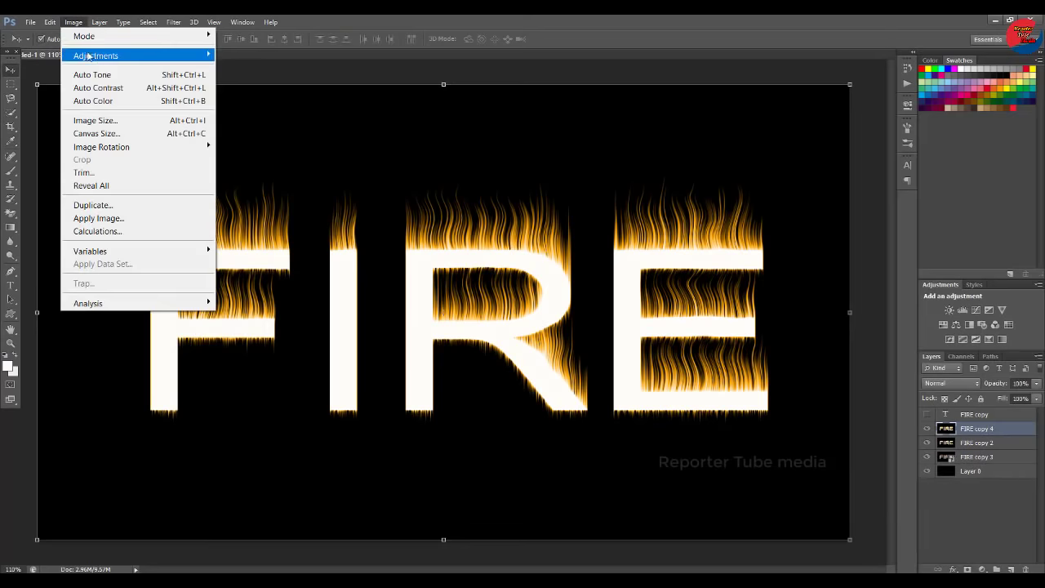
click(255, 128)
click(169, 349)
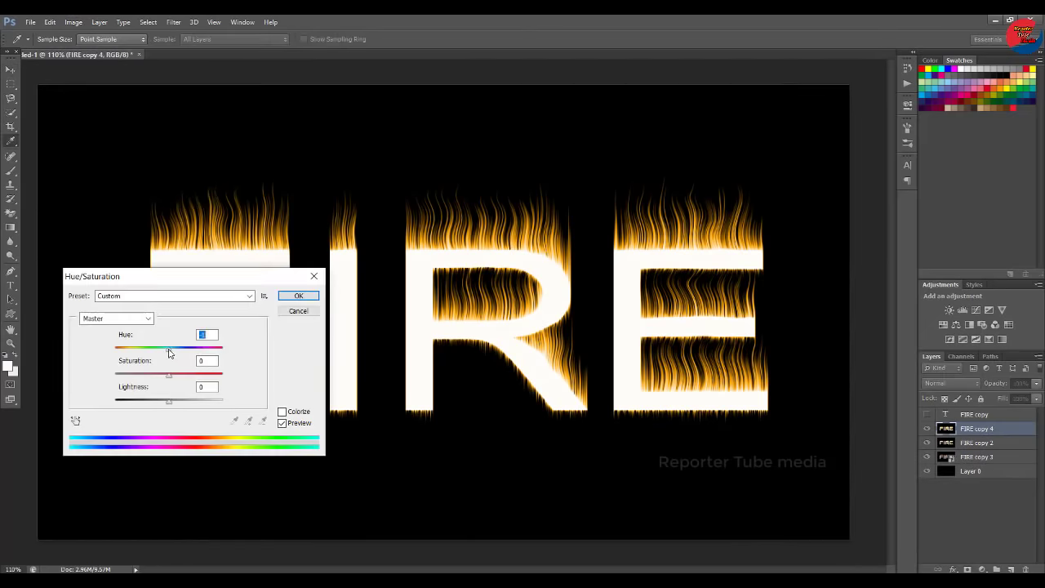
drag(164, 349, 156, 350)
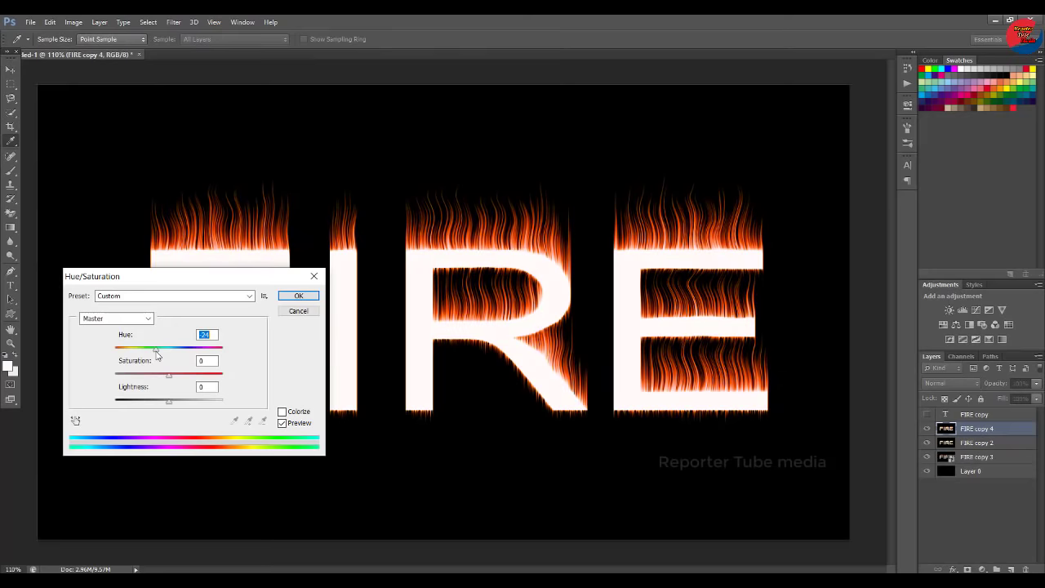
click(210, 335)
text(0)
click(300, 297)
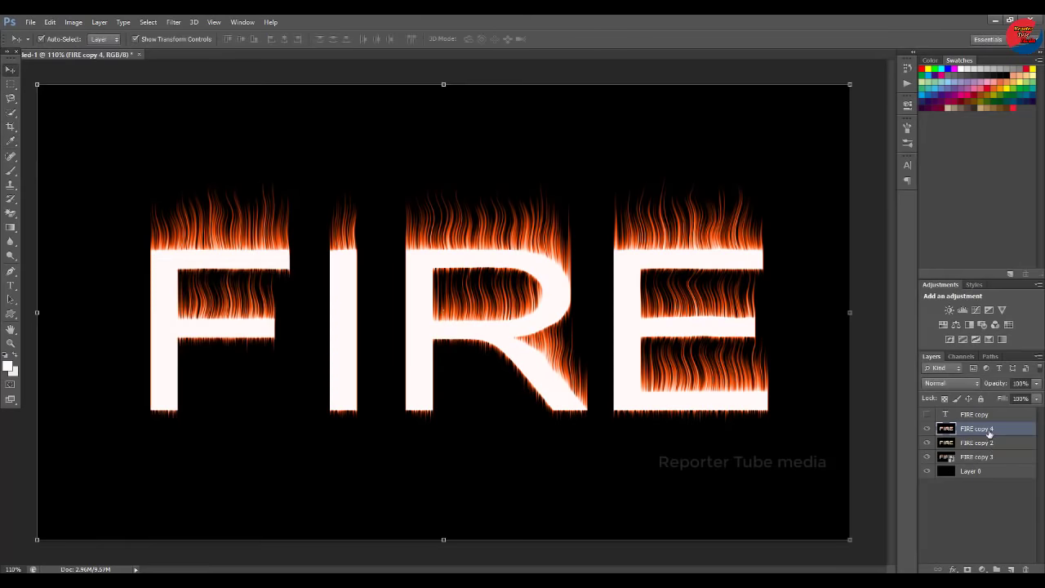
- Blend the duplicate in Overlay and convert it with FIRE copy 2 into one smart object
click(951, 383)
click(951, 207)
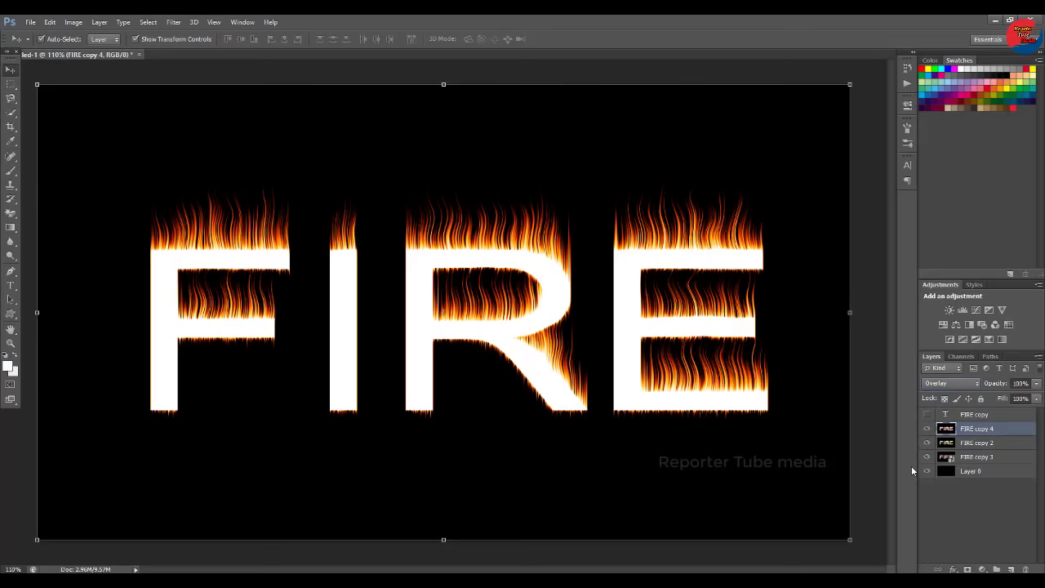
ctrl+click(980, 443)
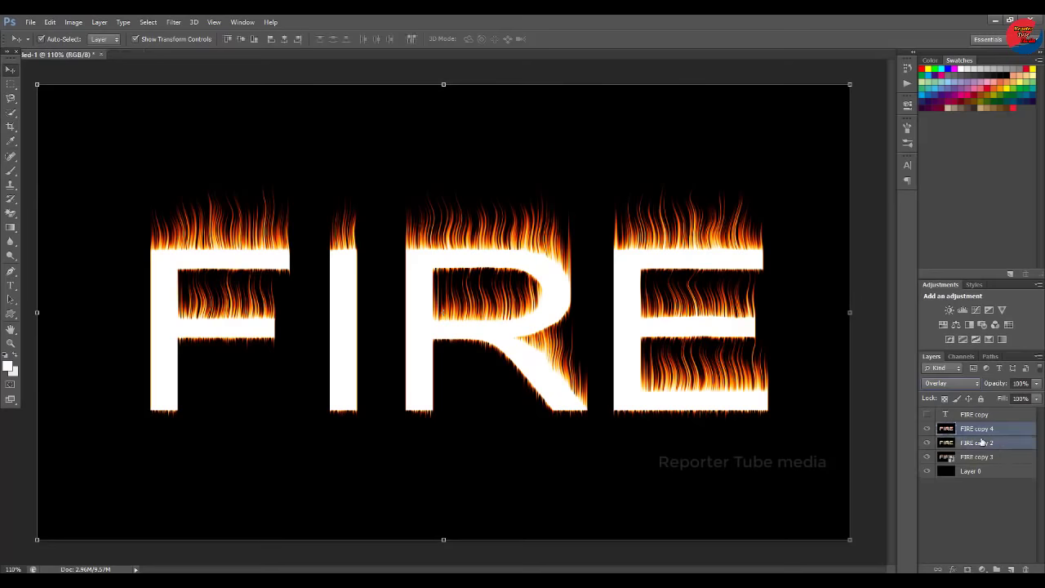
right_click(980, 442)
click(852, 197)
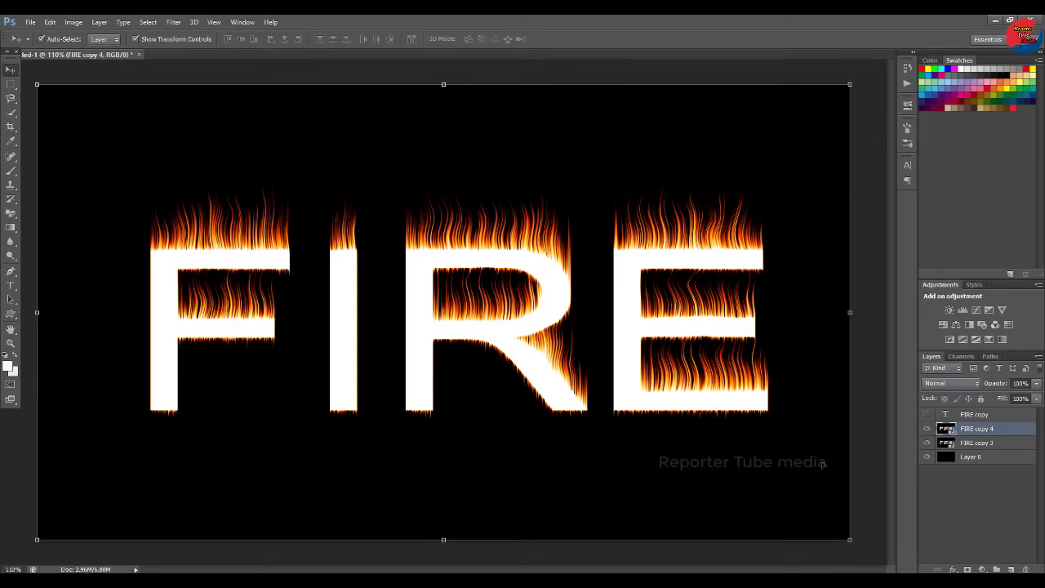
click(977, 417)
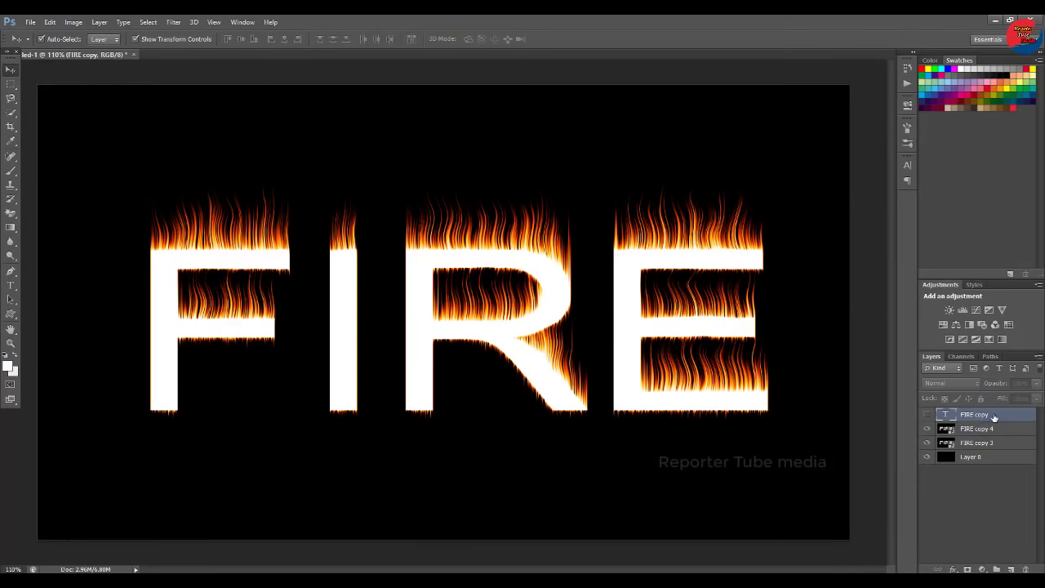
- Try enabling Gradient Overlay on the FIRE copy text layer, then close Layer Style and recheck the black background's visibility
double_click(994, 417)
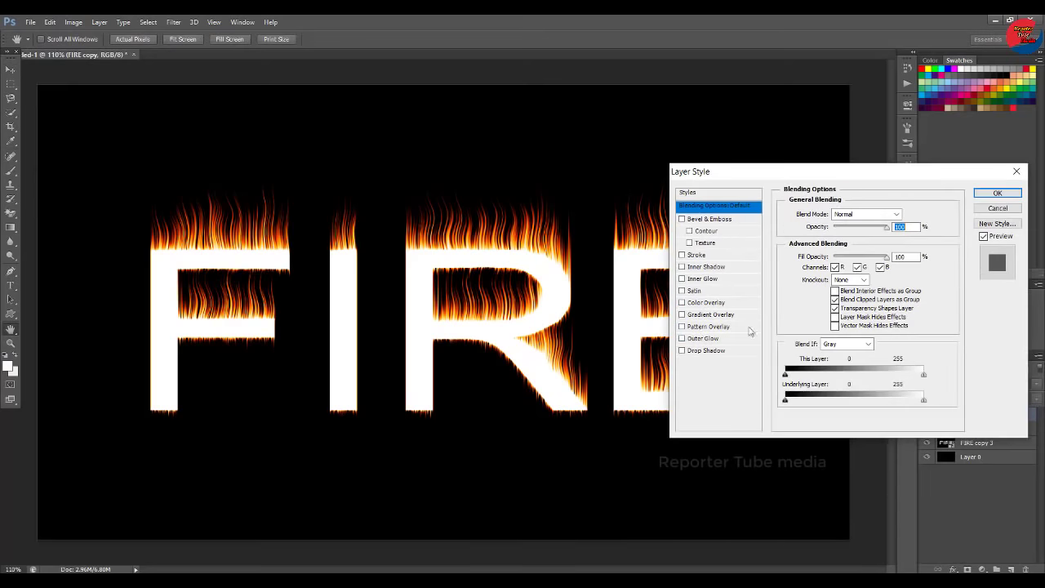
click(696, 326)
click(683, 317)
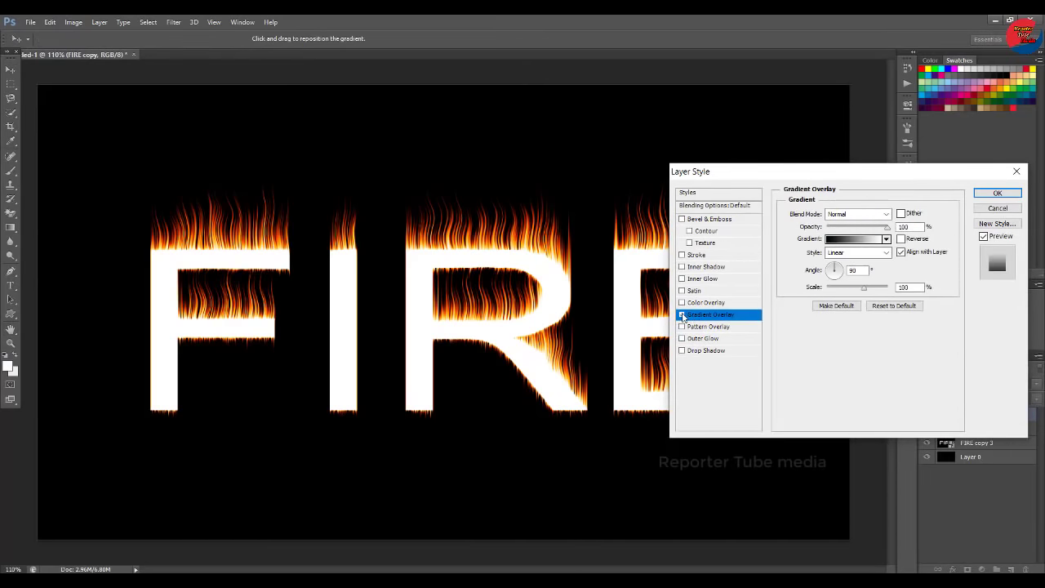
click(683, 315)
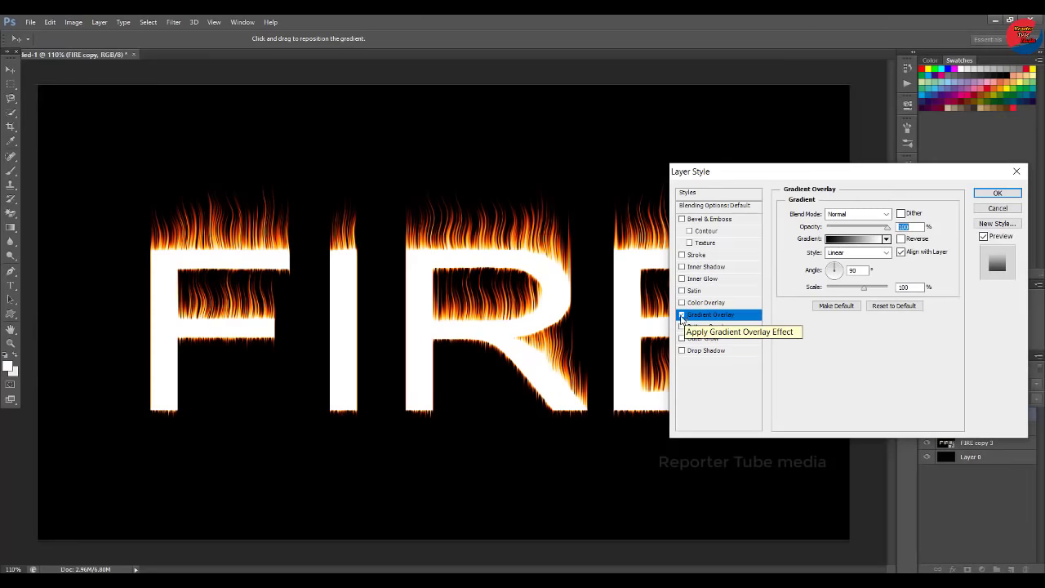
click(997, 193)
click(962, 497)
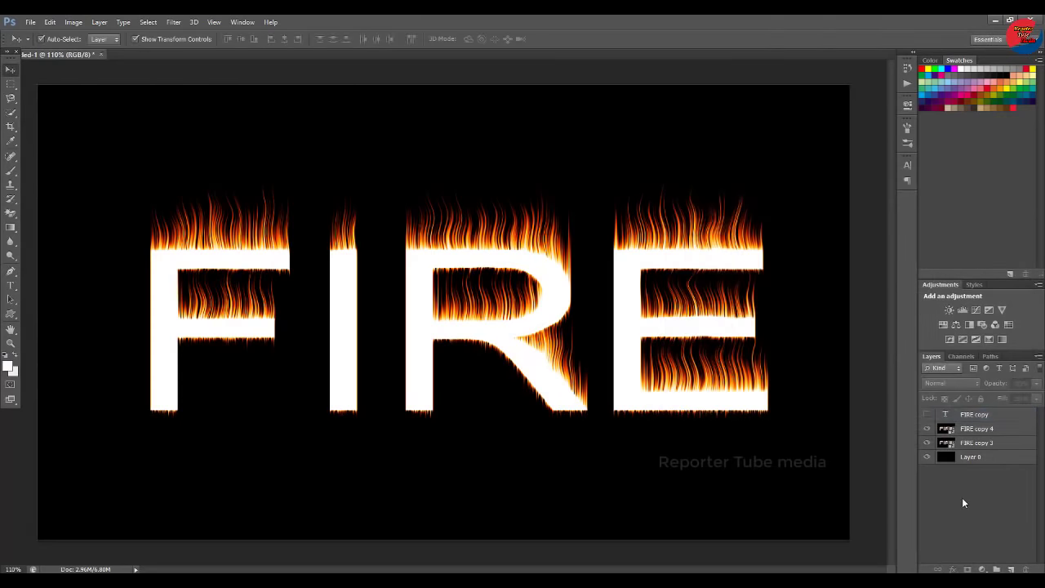
click(927, 456)
- Show FIRE copy, enable its white-to-black Gradient Overlay, and open the Gradient Editor
click(926, 415)
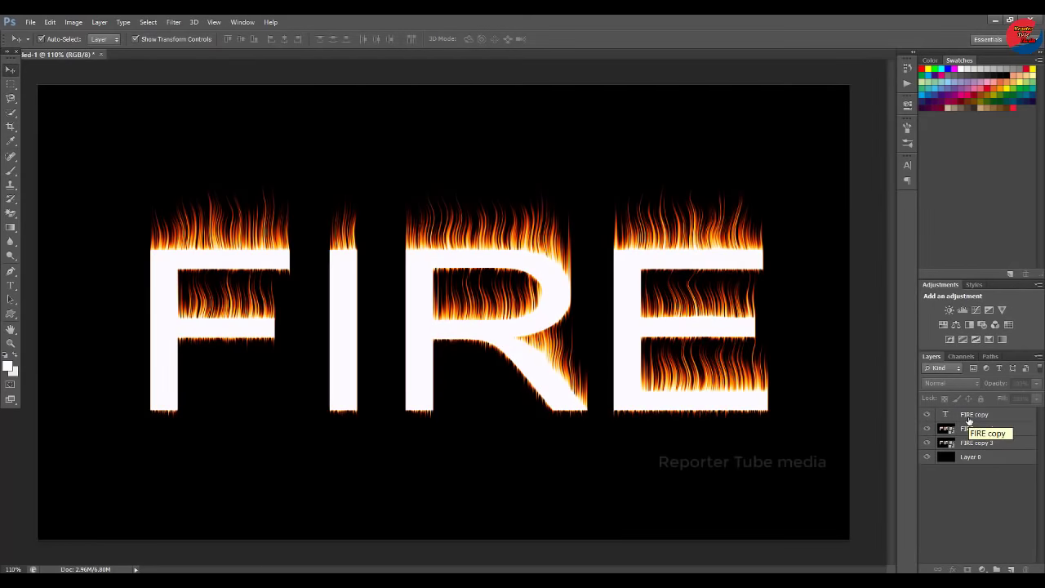
click(970, 416)
double_click(1014, 418)
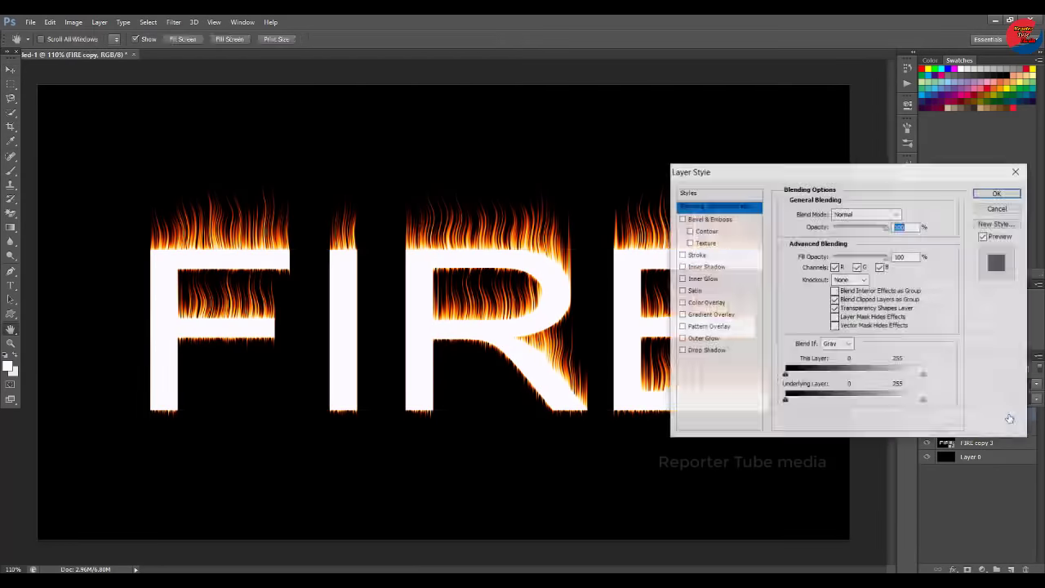
click(683, 315)
mouse_move(842, 173)
mouse_down()
mouse_move(485, 368)
mouse_move(843, 173)
mouse_up()
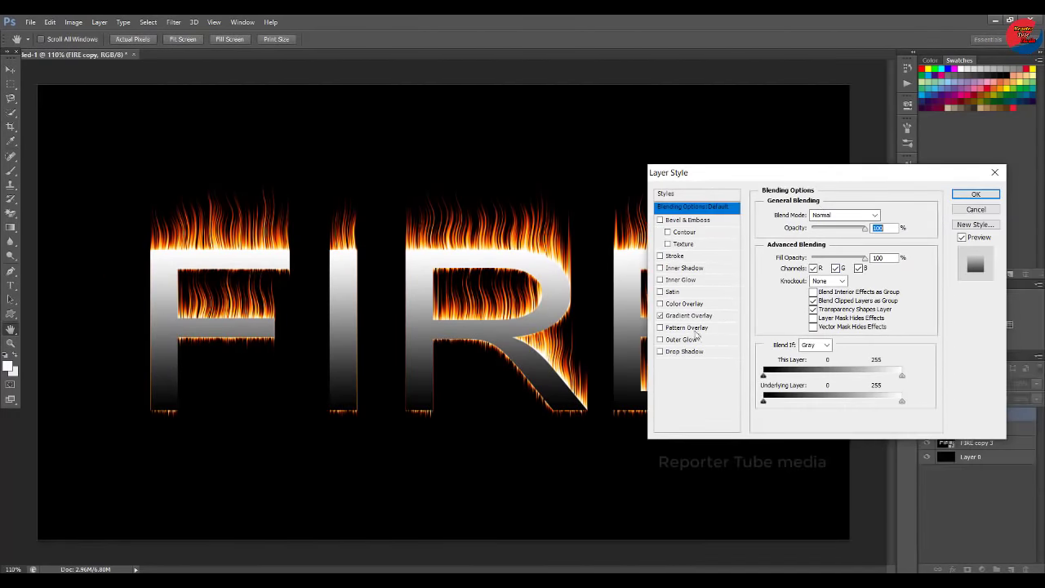
click(687, 317)
click(833, 240)
- Set the gradient's dark stop to dark brown #722f07 and accept the brown-to-white gradient
click(673, 428)
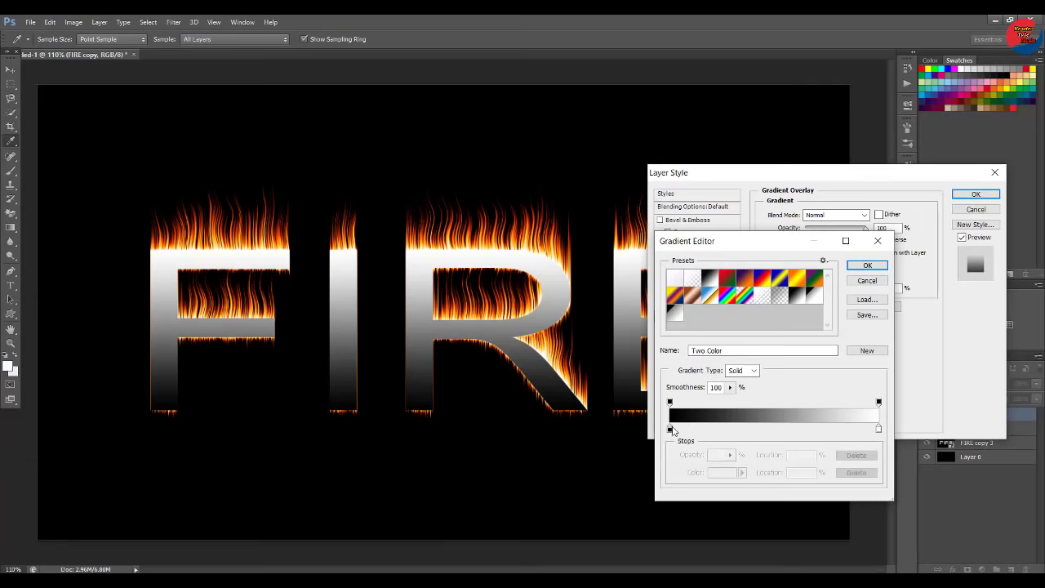
click(721, 473)
drag(803, 328, 811, 288)
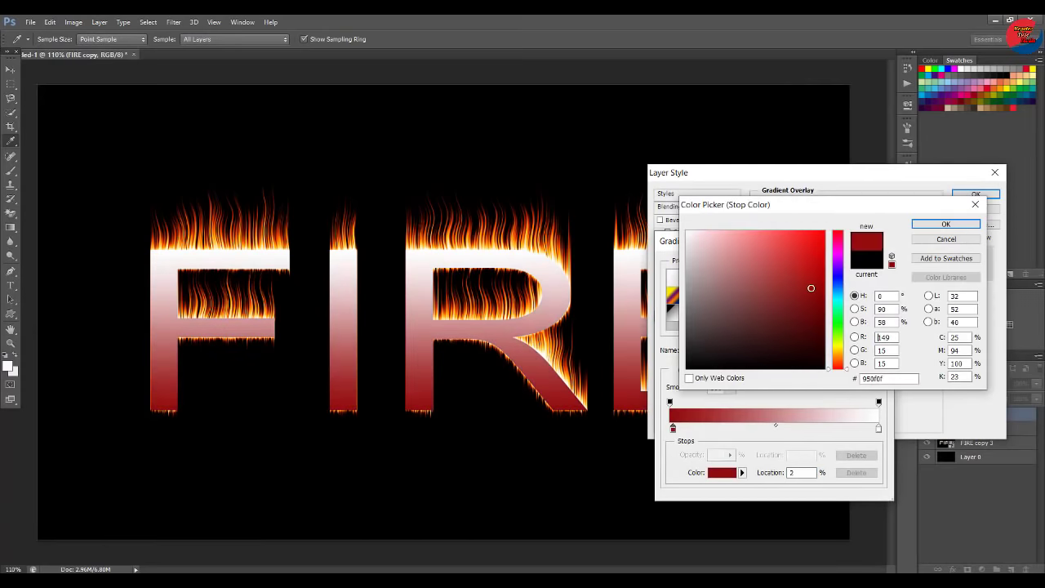
click(836, 364)
click(801, 247)
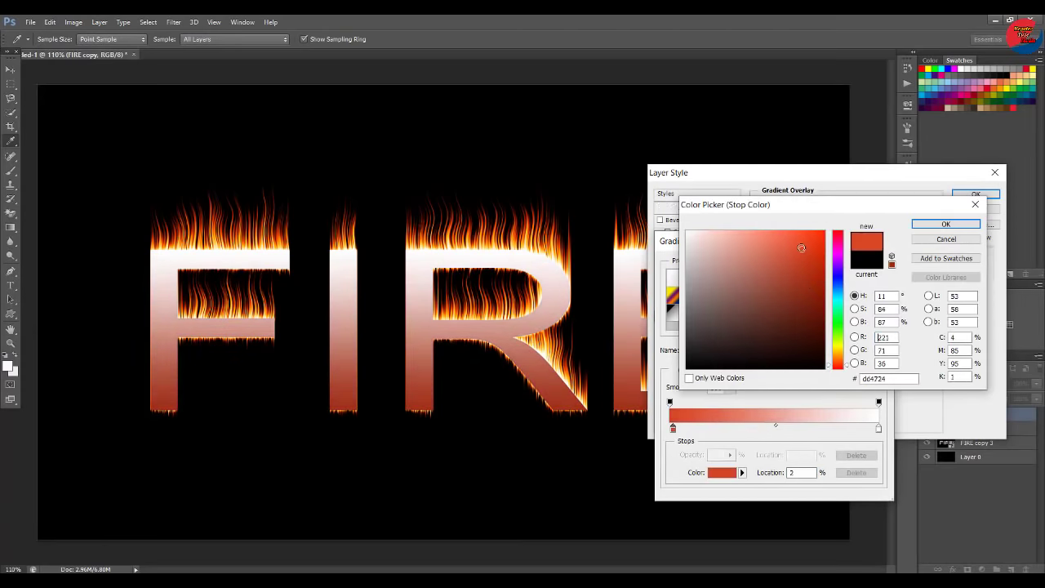
click(836, 318)
click(838, 367)
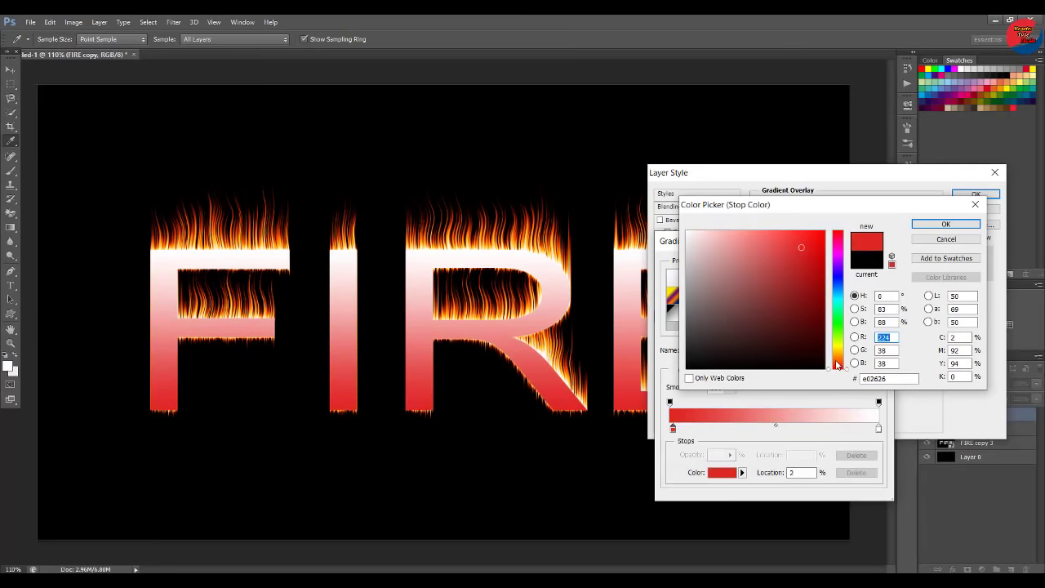
click(836, 360)
click(816, 307)
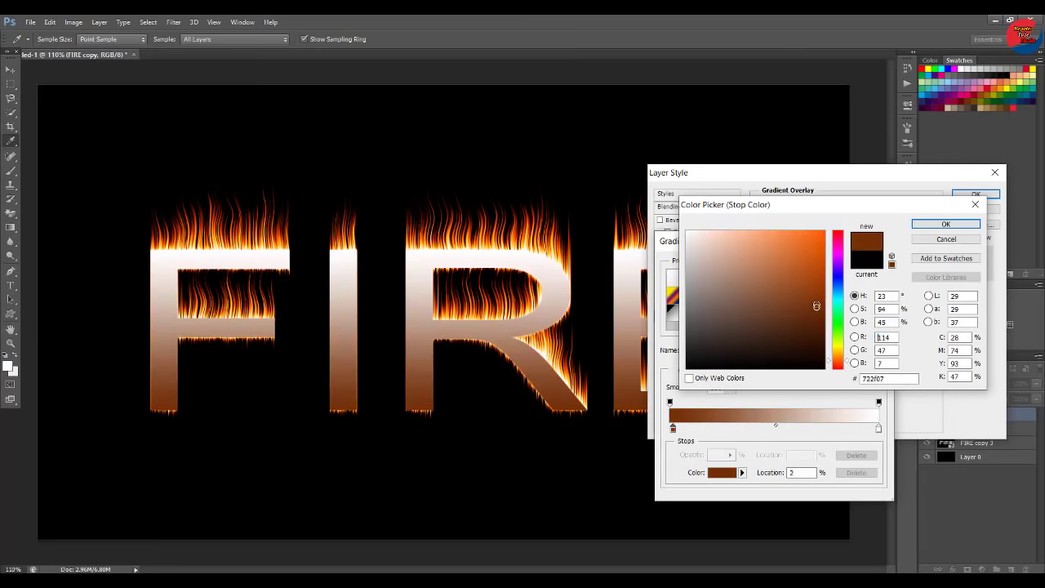
click(945, 225)
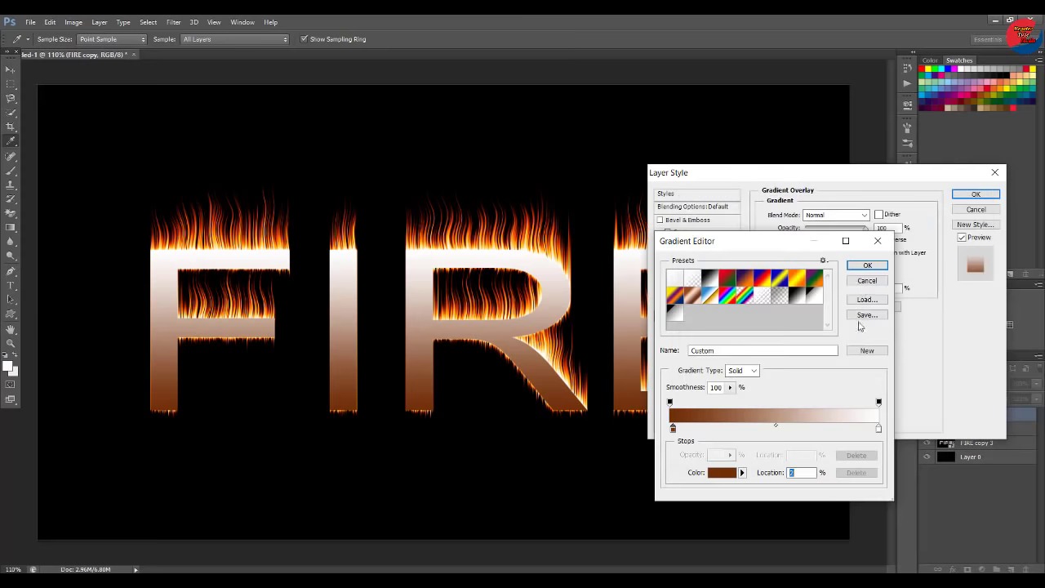
click(868, 266)
drag(883, 180, 546, 511)
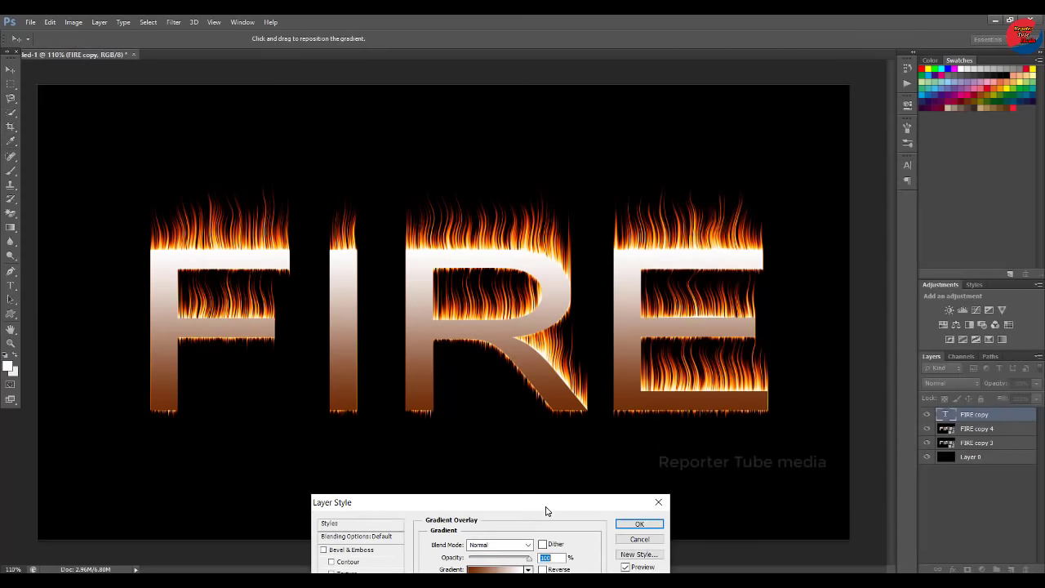
- Toggle the gradient's Reverse option so it runs white to brown downward
mouse_move(546, 511)
mouse_down()
mouse_move(695, 202)
mouse_move(667, 511)
mouse_move(751, 191)
mouse_up()
click(691, 260)
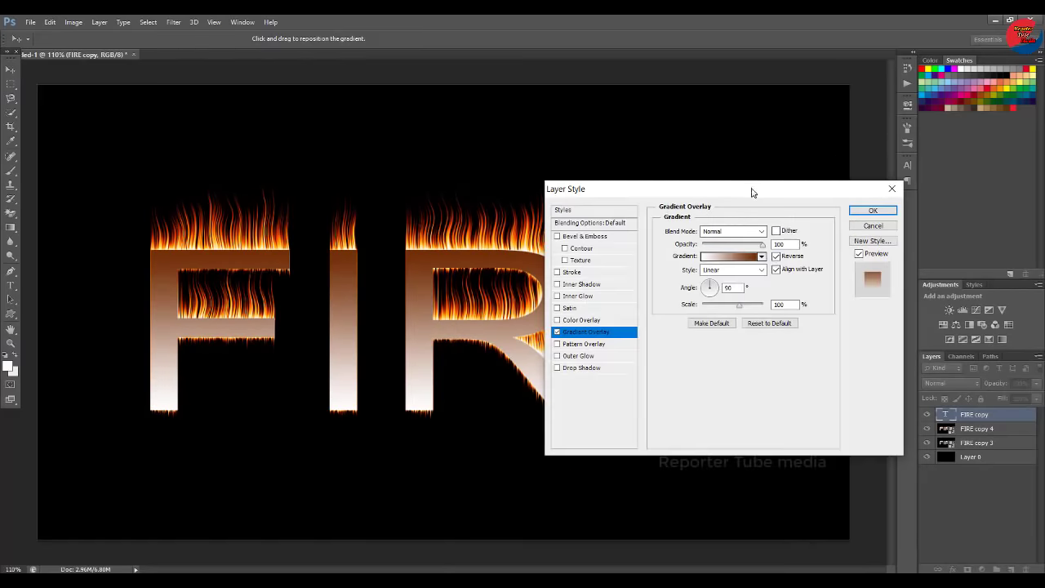
click(775, 256)
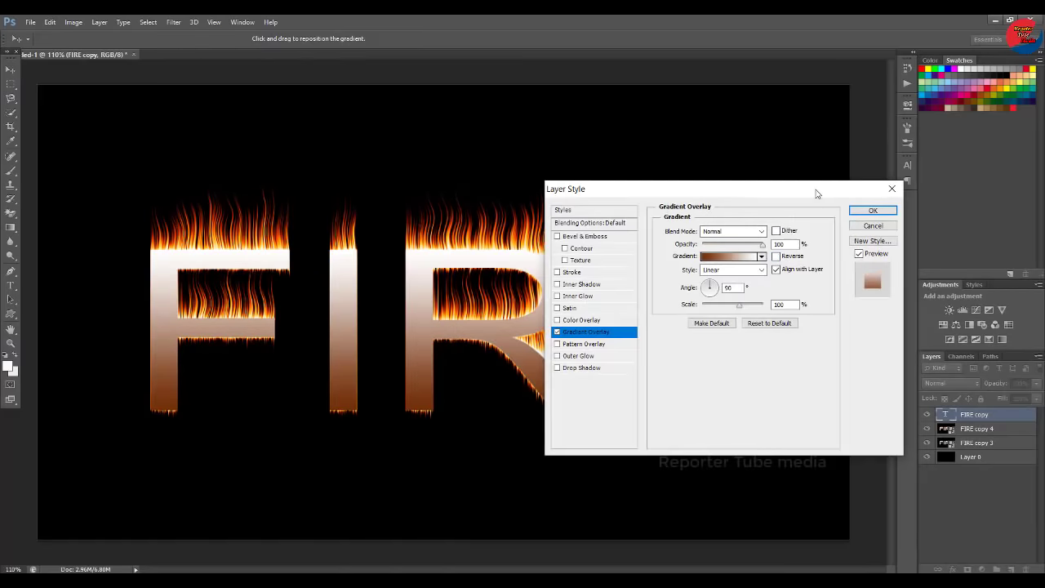
- Add a Drop Shadow with Opacity 100, Distance 0, Spread 41 and Size 18
click(558, 368)
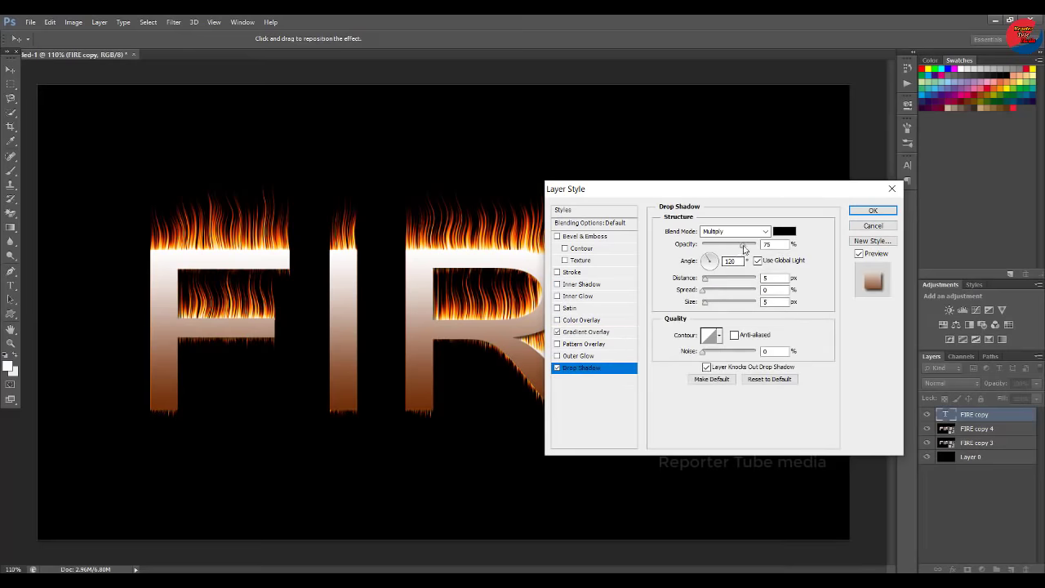
drag(705, 278, 701, 281)
mouse_move(704, 290)
mouse_down()
mouse_move(724, 290)
mouse_move(707, 302)
mouse_up()
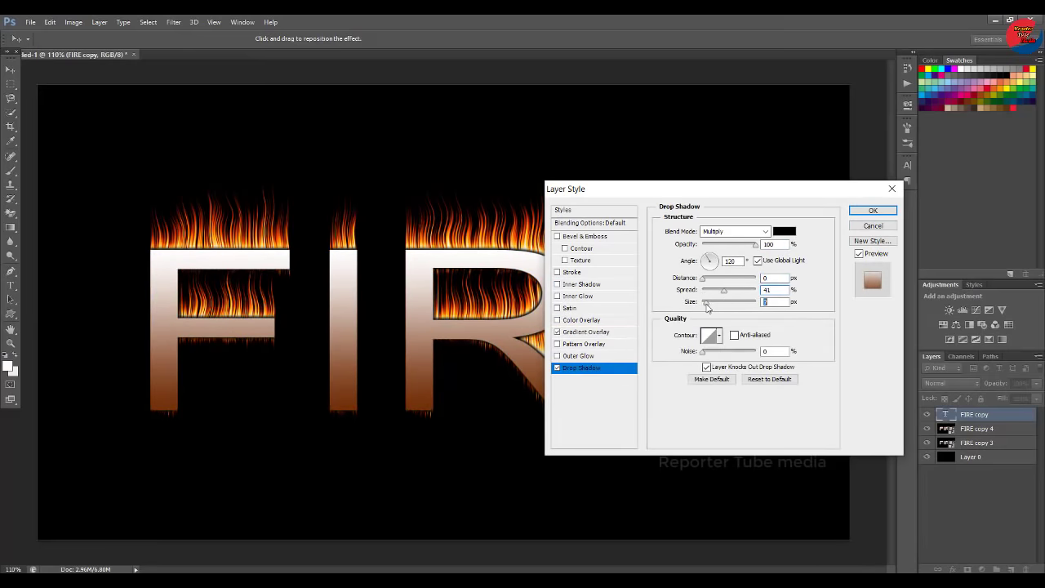
- Add an Inner Shadow coloured orange-brown (7c4212)
click(568, 284)
click(777, 234)
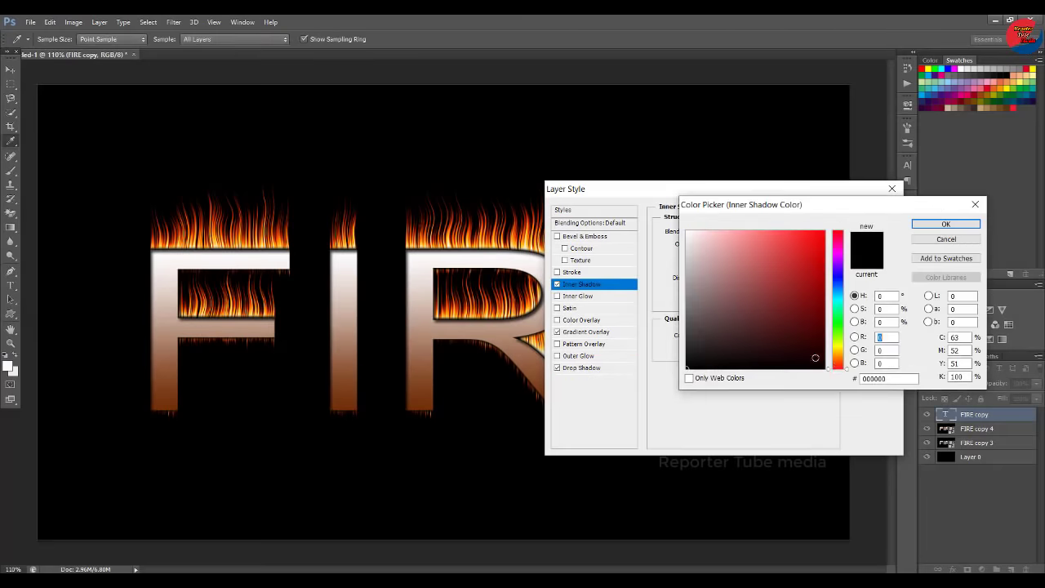
click(839, 367)
click(837, 358)
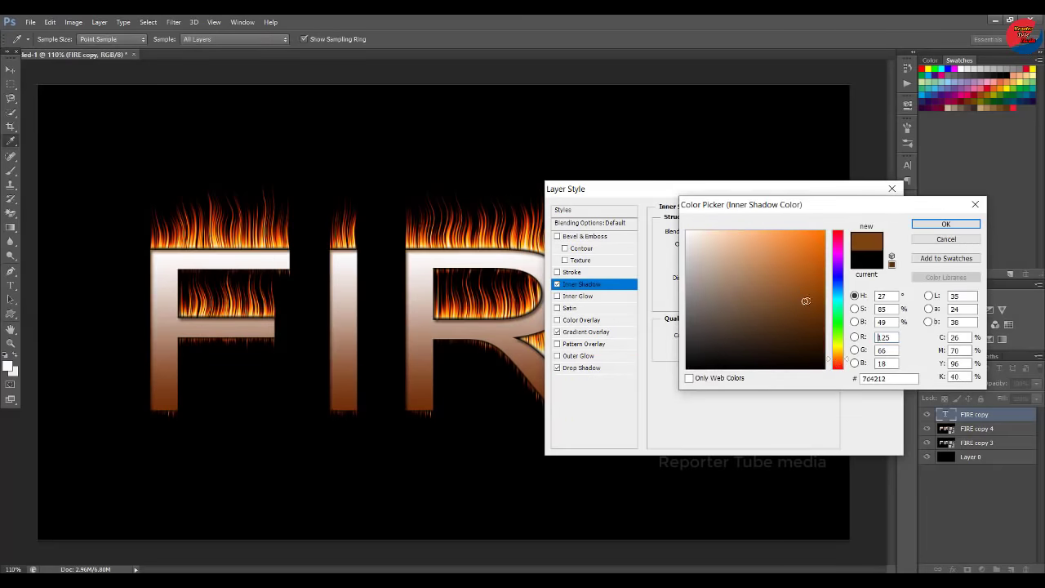
drag(803, 301, 807, 266)
click(939, 225)
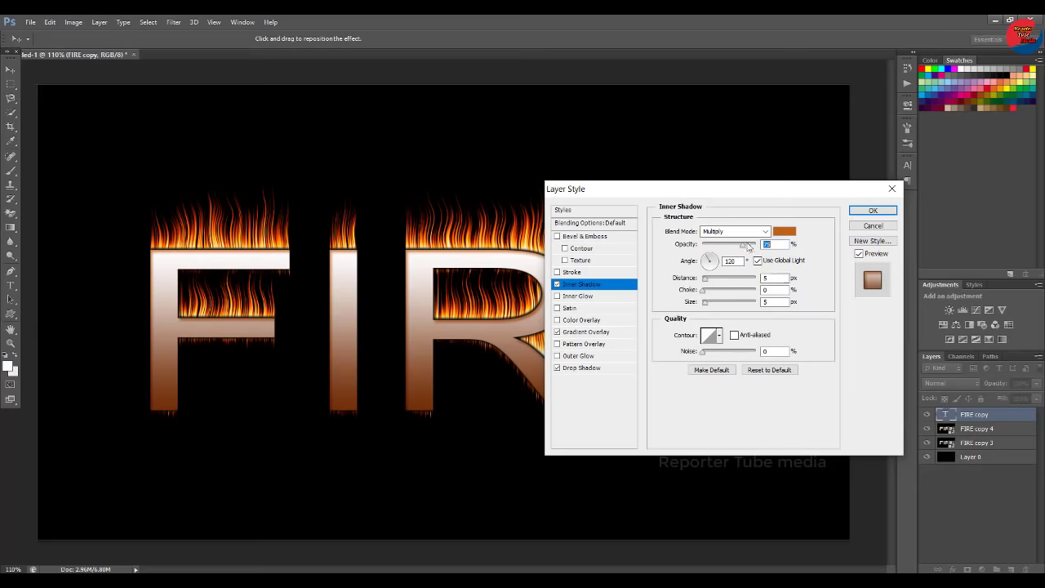